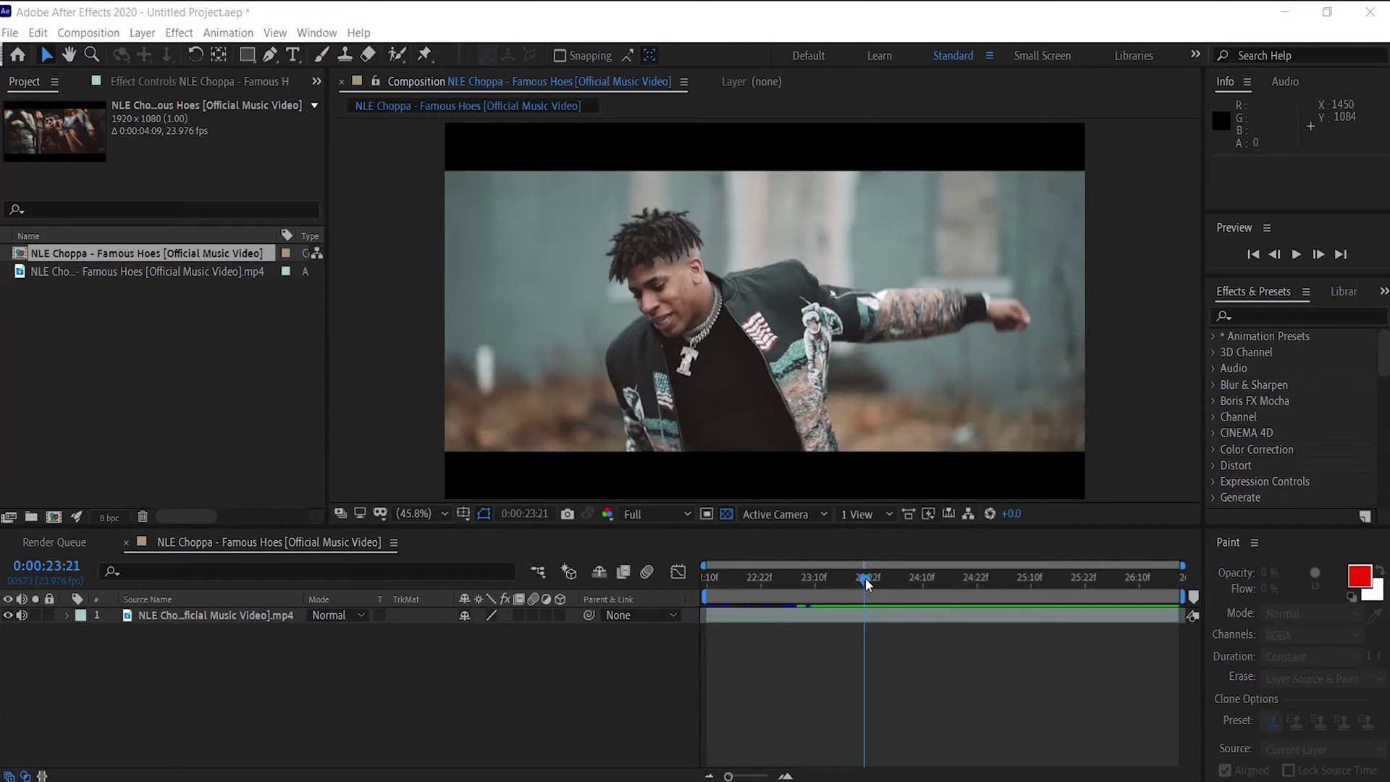
- Split the music video layer at 0:00:23:21 and 0:00:24:16 to separate the dancing moment as a middle segment
left_click(871, 614)
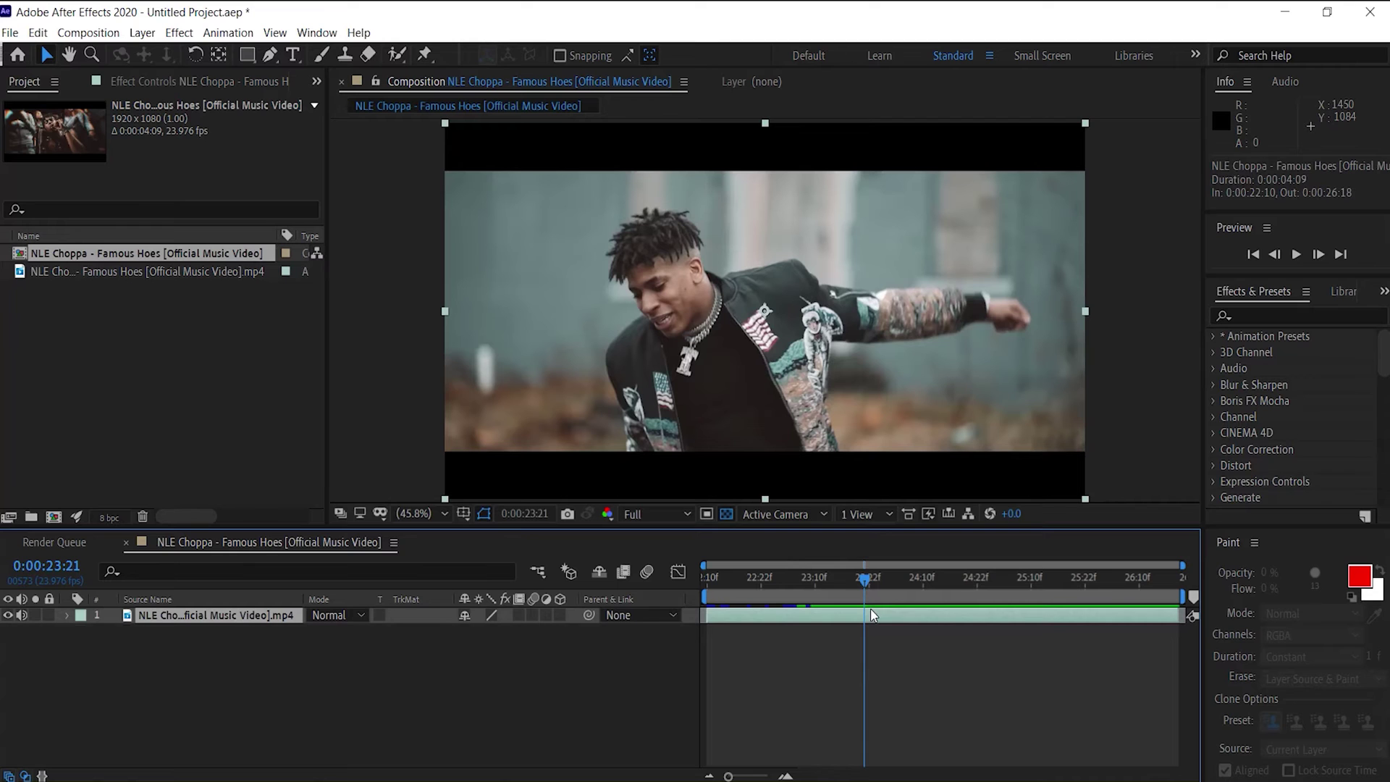
key("ctrl+shift+d")
mouse_move(866, 585)
left_mouse_down()
mouse_move(963, 581)
mouse_move(863, 583)
left_mouse_up()
key("ctrl+shift+d")
left_click(897, 580)
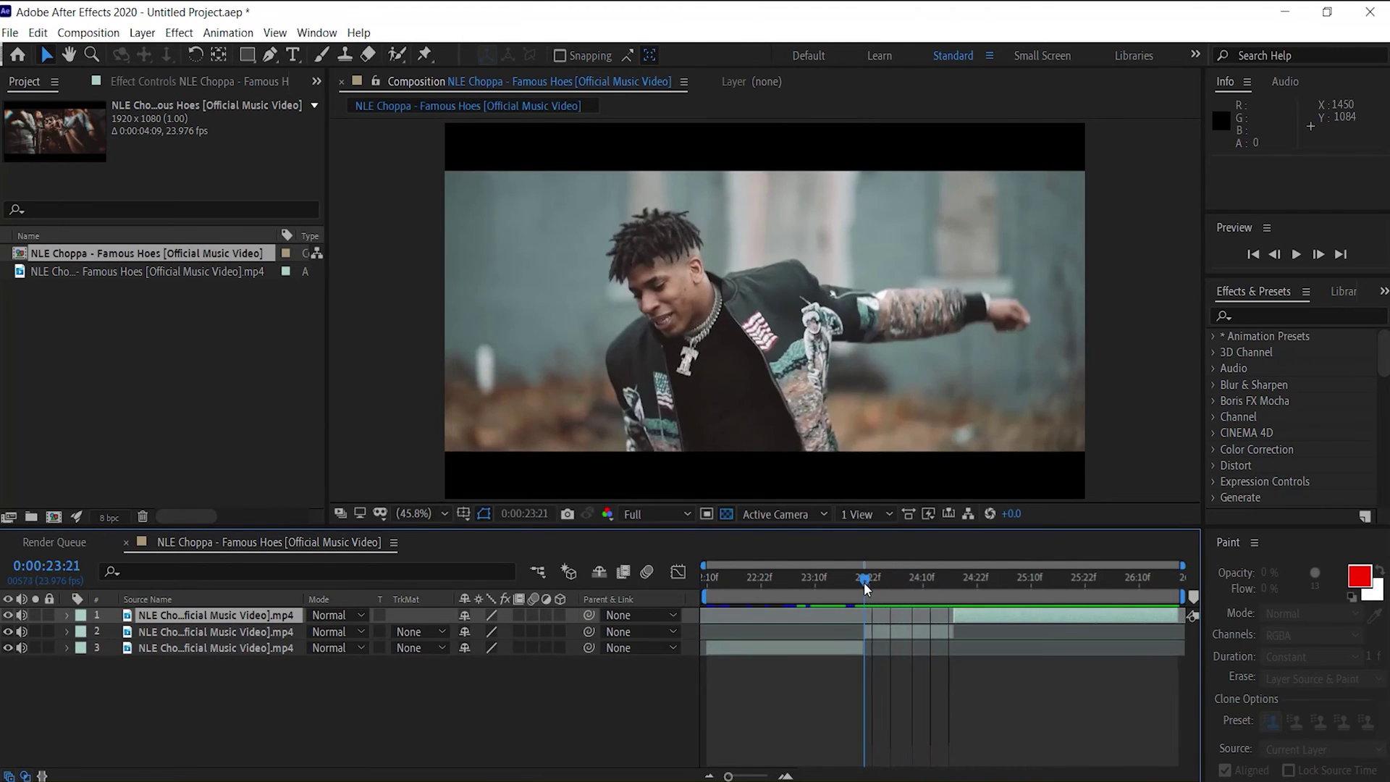
- Rotoscope the dancing man in the middle segment with Roto Brush and propagate the selection to 0:00:24:09
left_click(884, 630)
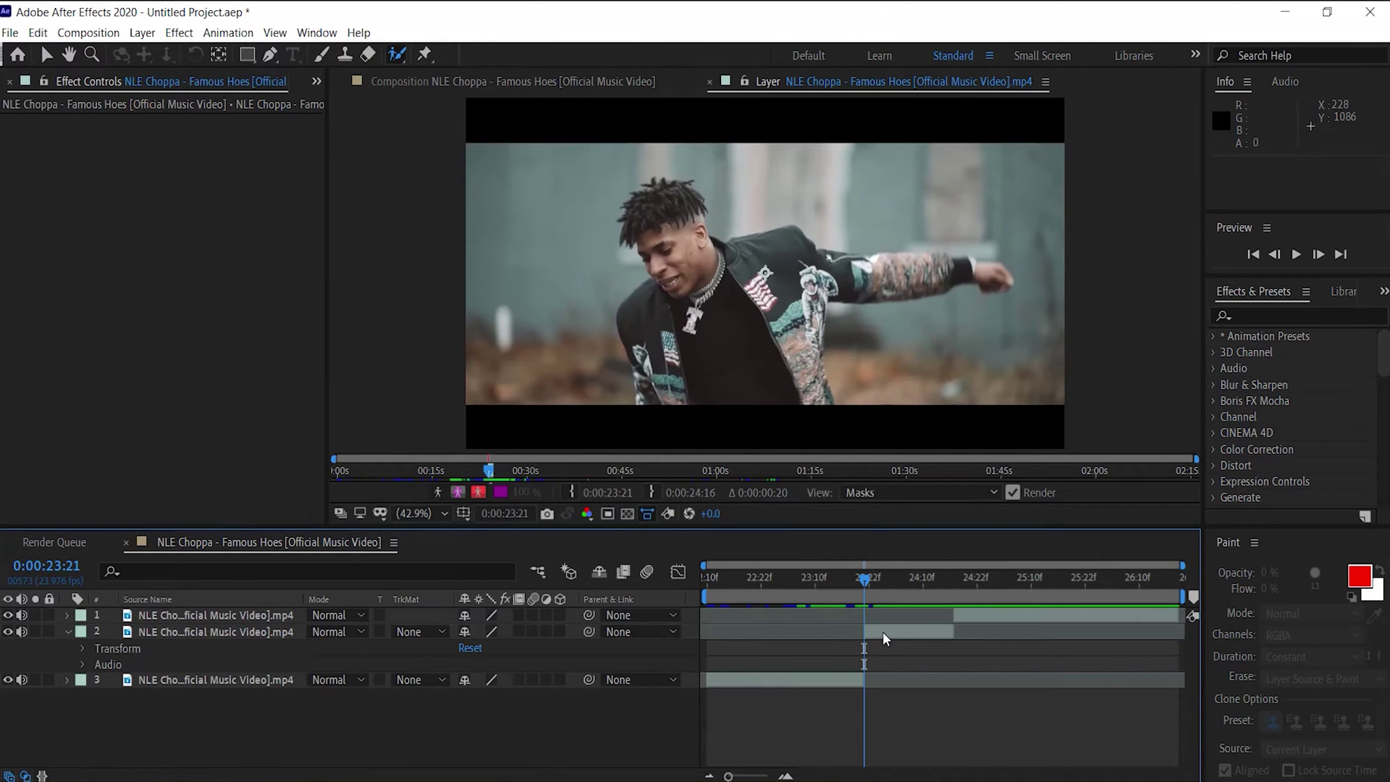
left_click(883, 632)
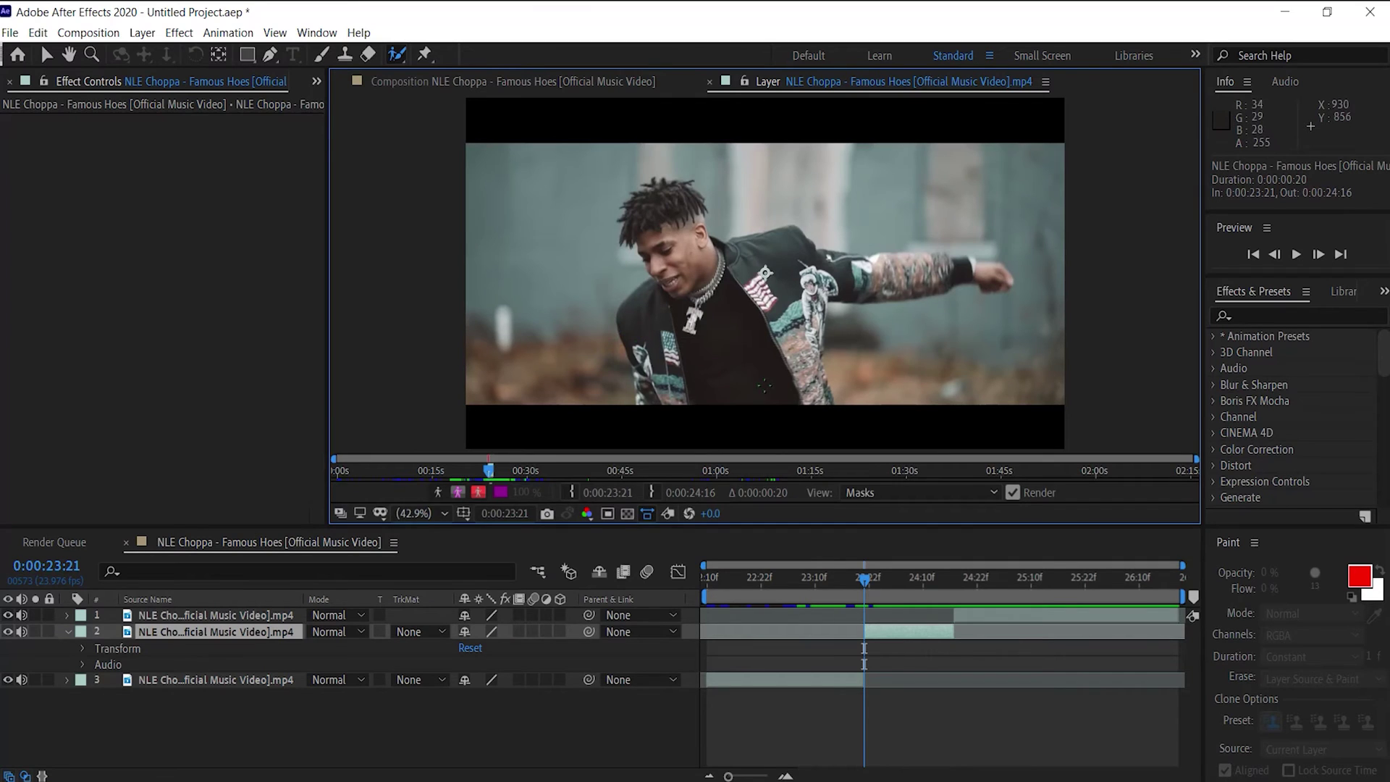
left_click_drag(757, 371, 712, 381)
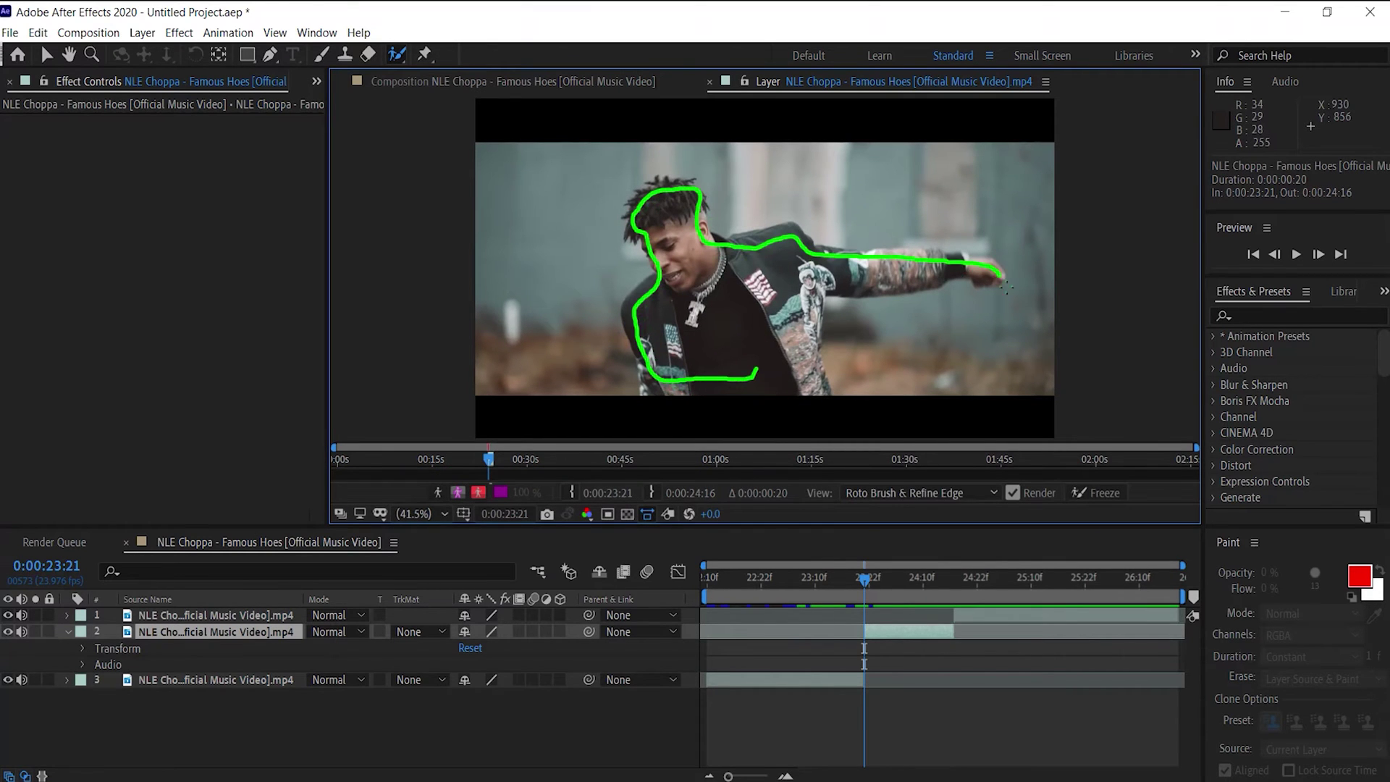
mouse_move(1007, 287)
left_mouse_down()
mouse_move(831, 290)
mouse_move(699, 376)
left_mouse_up()
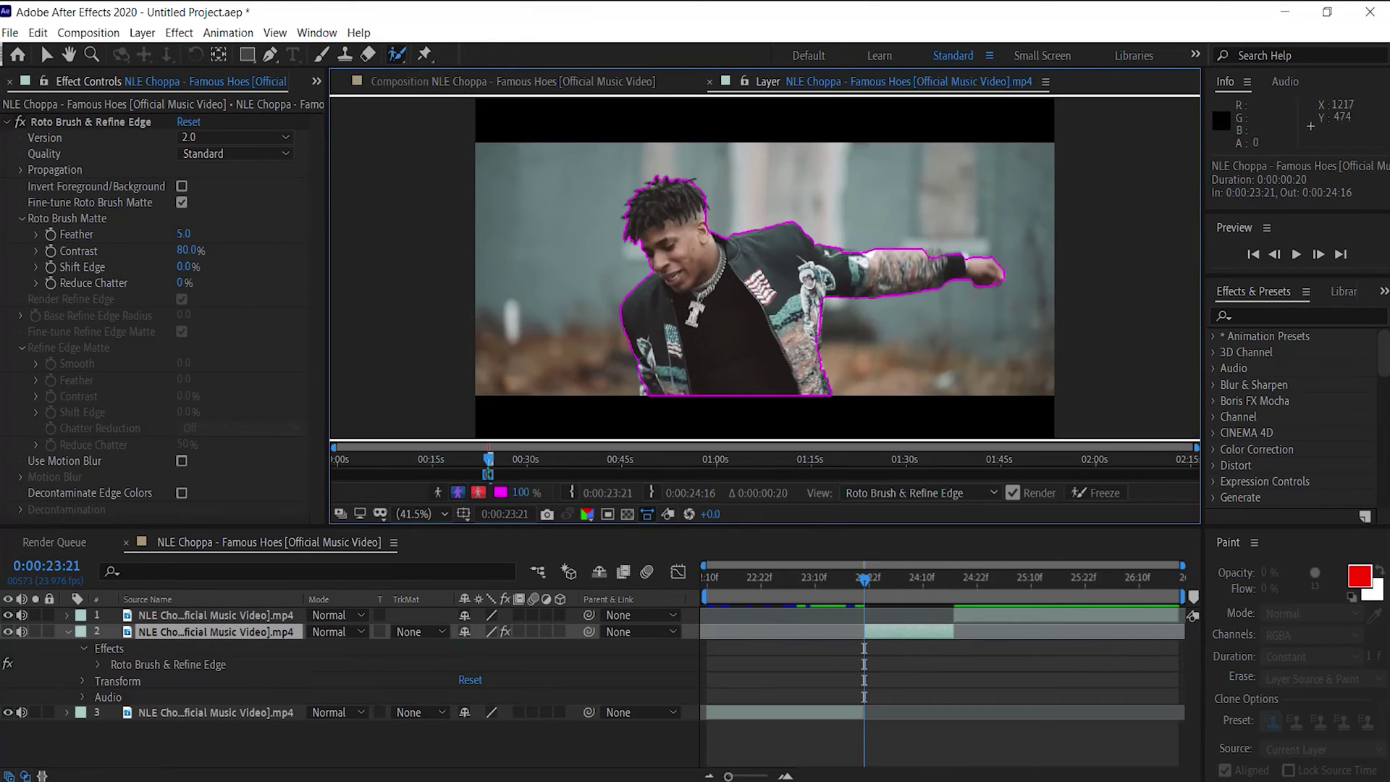
left_click_drag(872, 582, 918, 578)
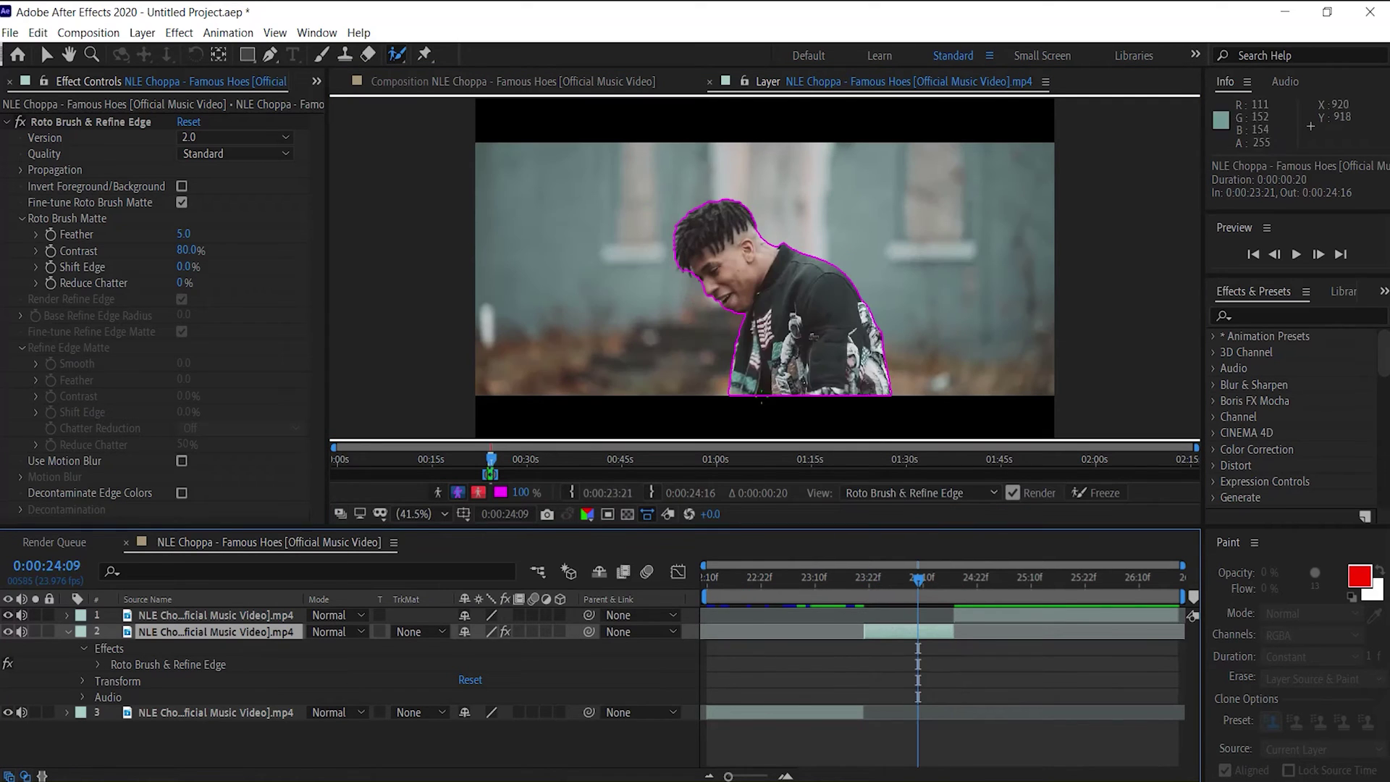
- Turn off the composition's transparency grid and set the Roto Brush Matte's Feather to 0 and Shift Edge to -100%
left_click(594, 83)
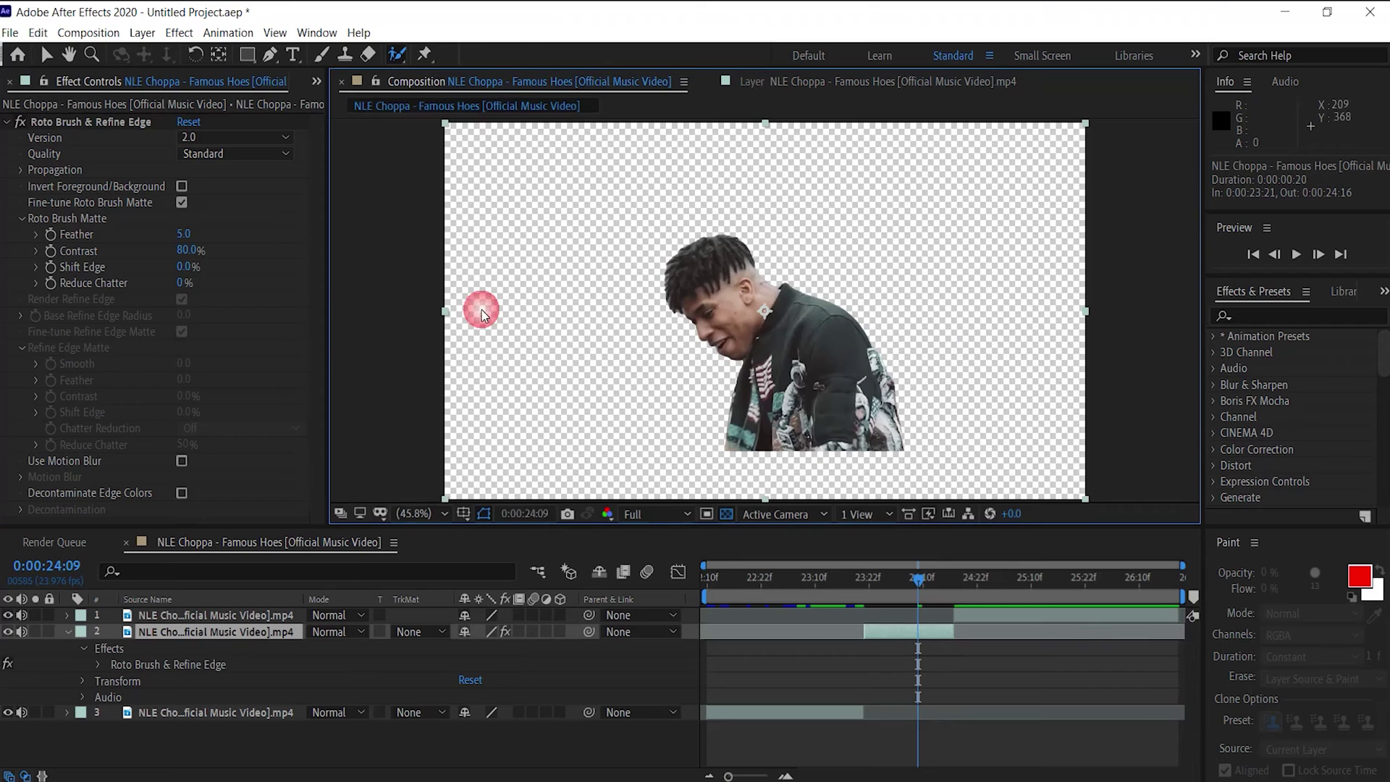
left_click(726, 514)
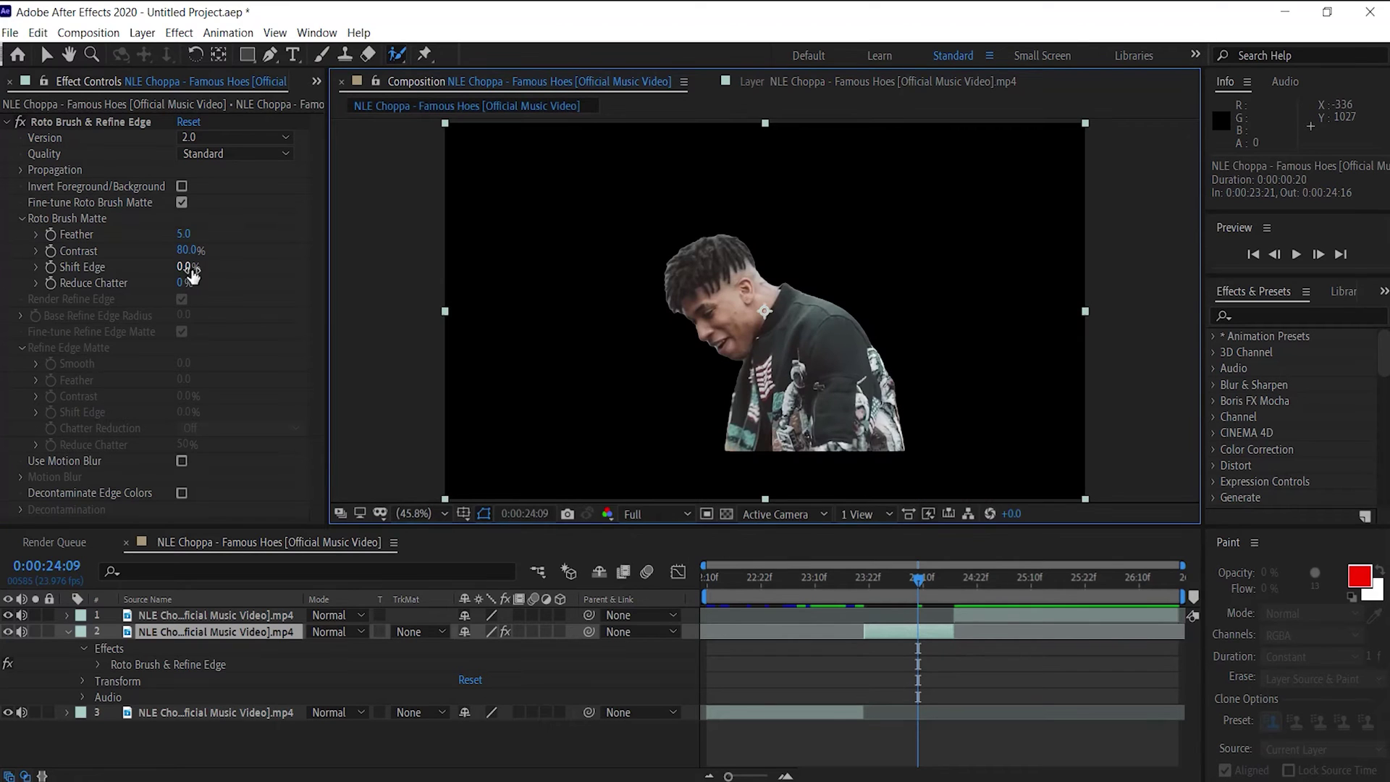
left_click_drag(169, 270, 131, 270)
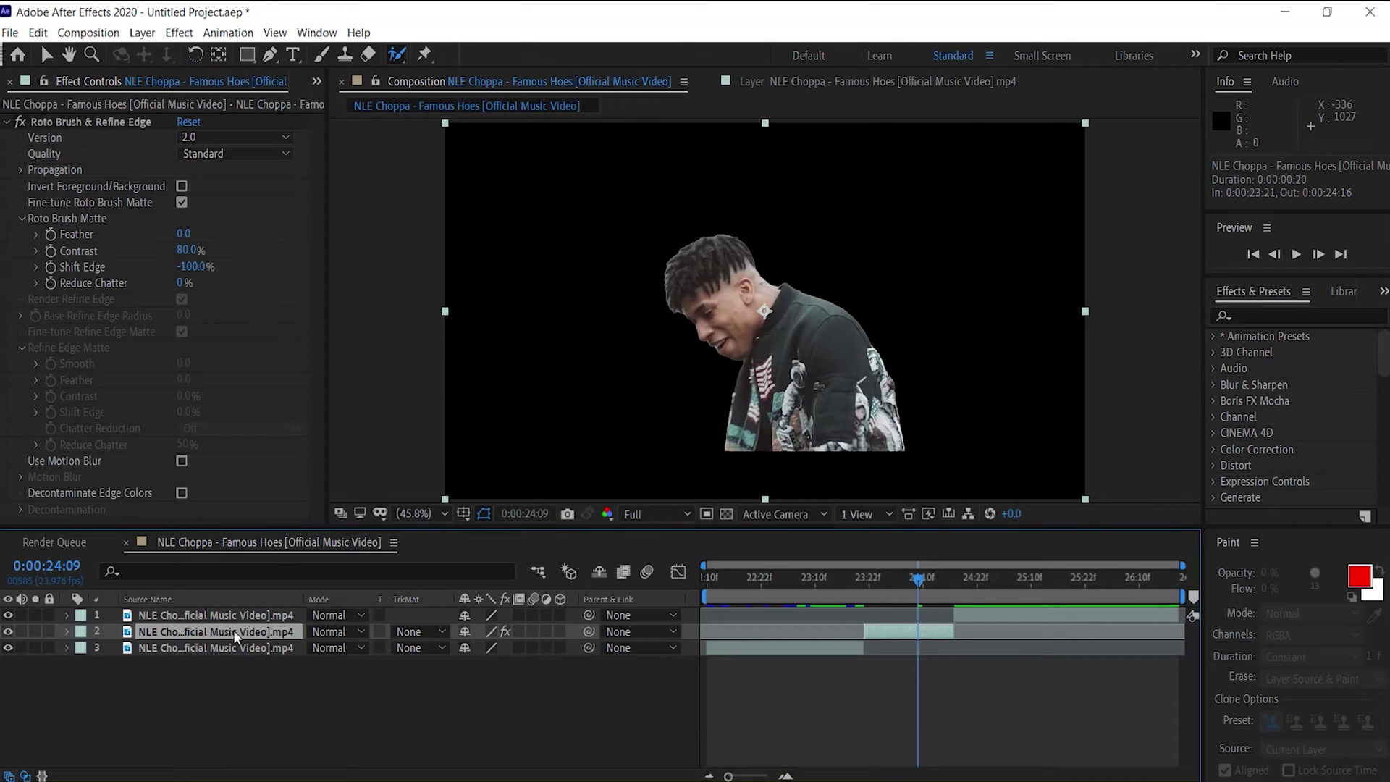
- Duplicate the rotoscoped layer and delete the Roto Brush & Refine Edge effect from the lower copy to restore the background
key("ctrl+d")
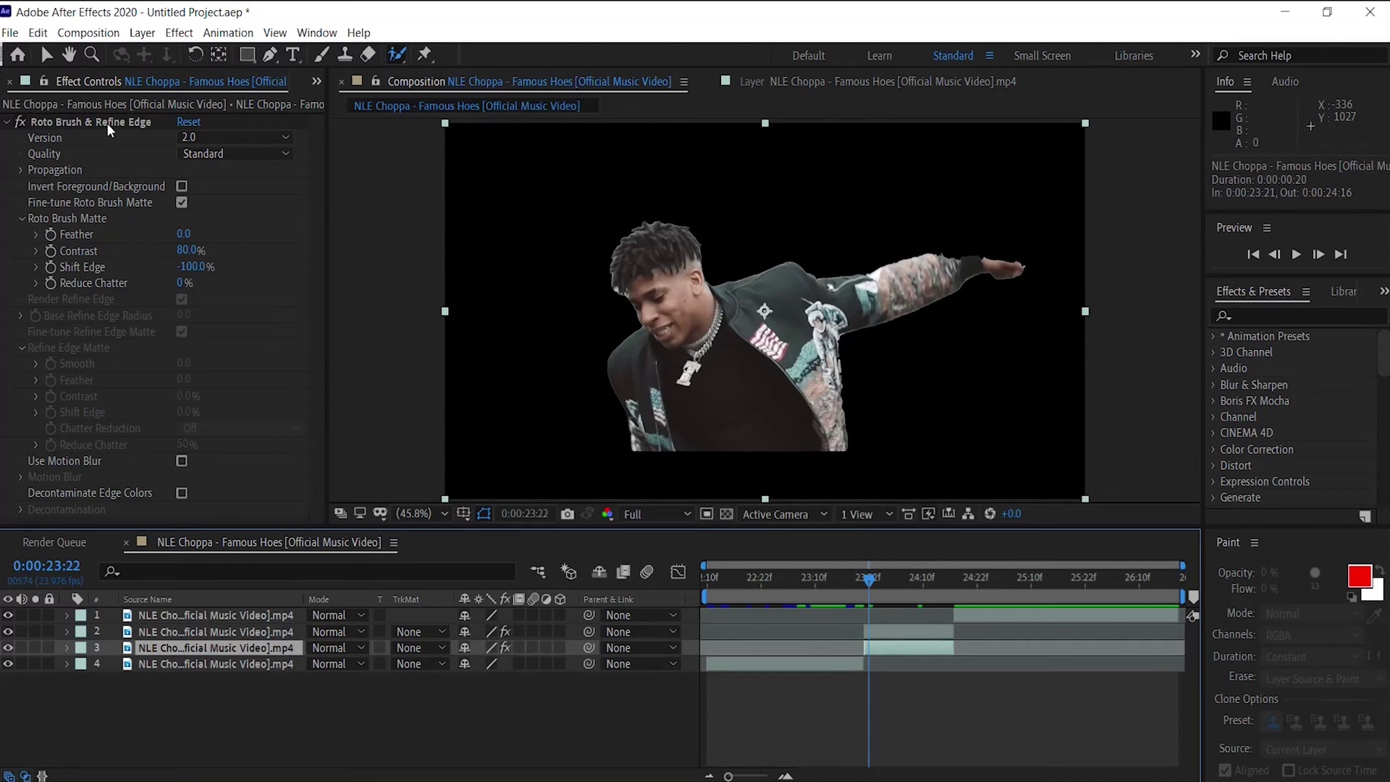
left_click(108, 123)
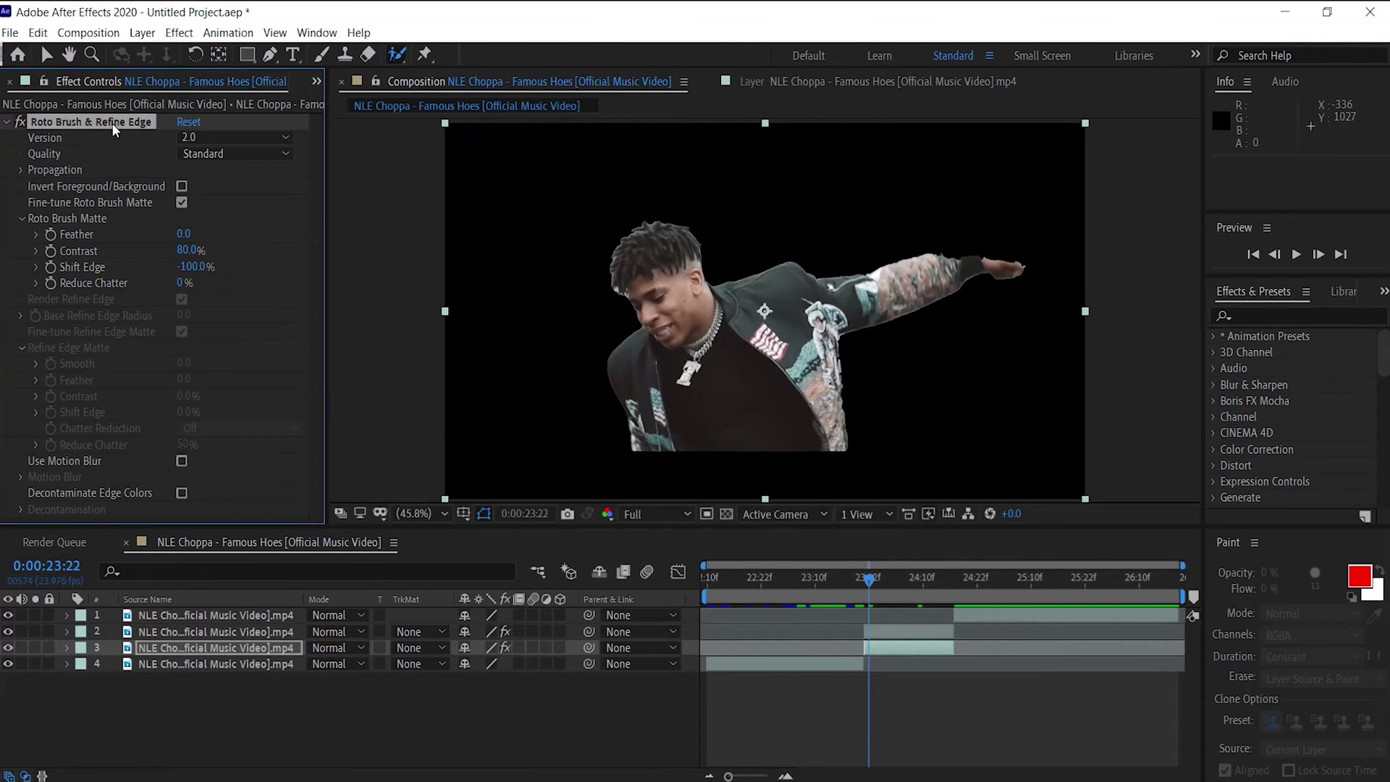
key("Delete")
left_click(883, 578)
mouse_move(889, 580)
left_mouse_down()
mouse_move(920, 582)
mouse_move(875, 581)
left_mouse_up()
left_click(892, 632)
left_click(893, 649)
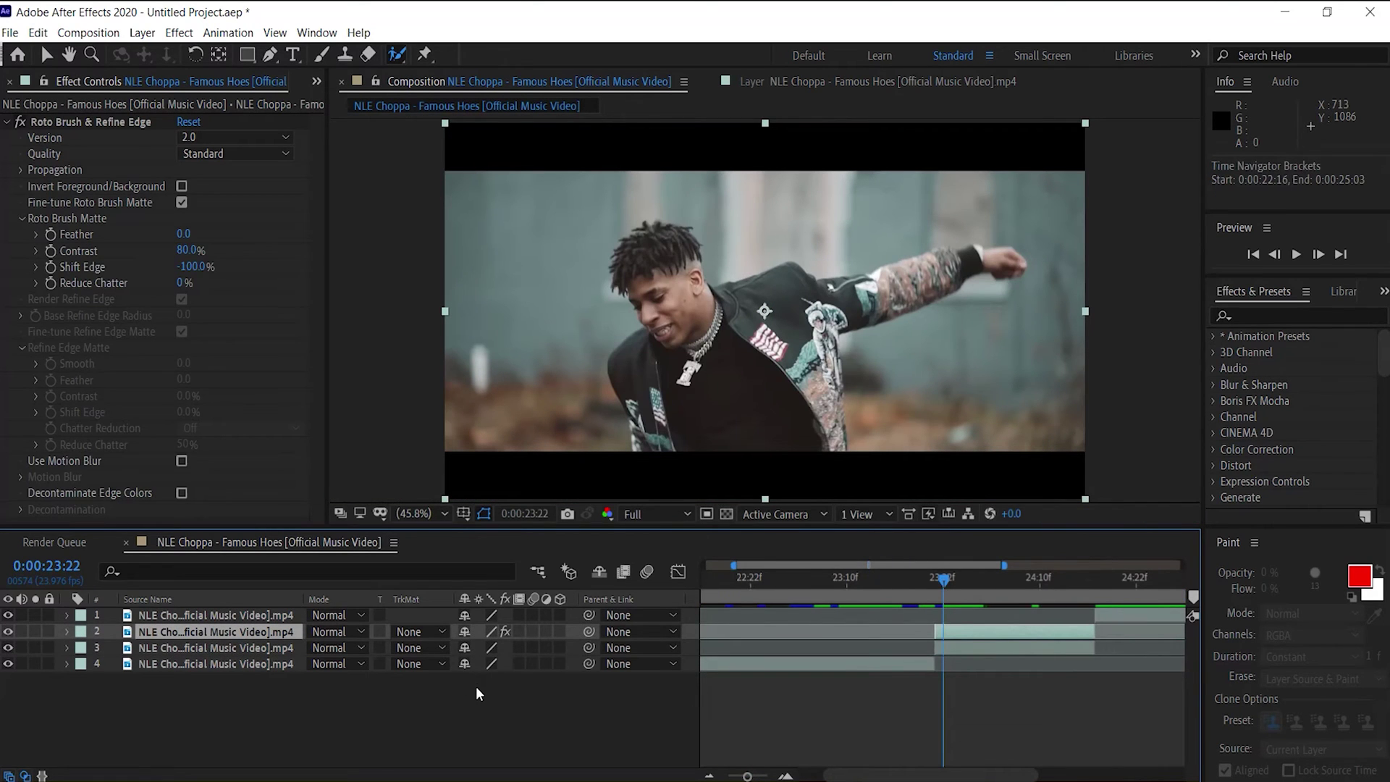
- Try duplicating the cutout layer and shifting its Position sideways, and undo these changes
key("p")
left_click_drag(472, 647, 863, 757)
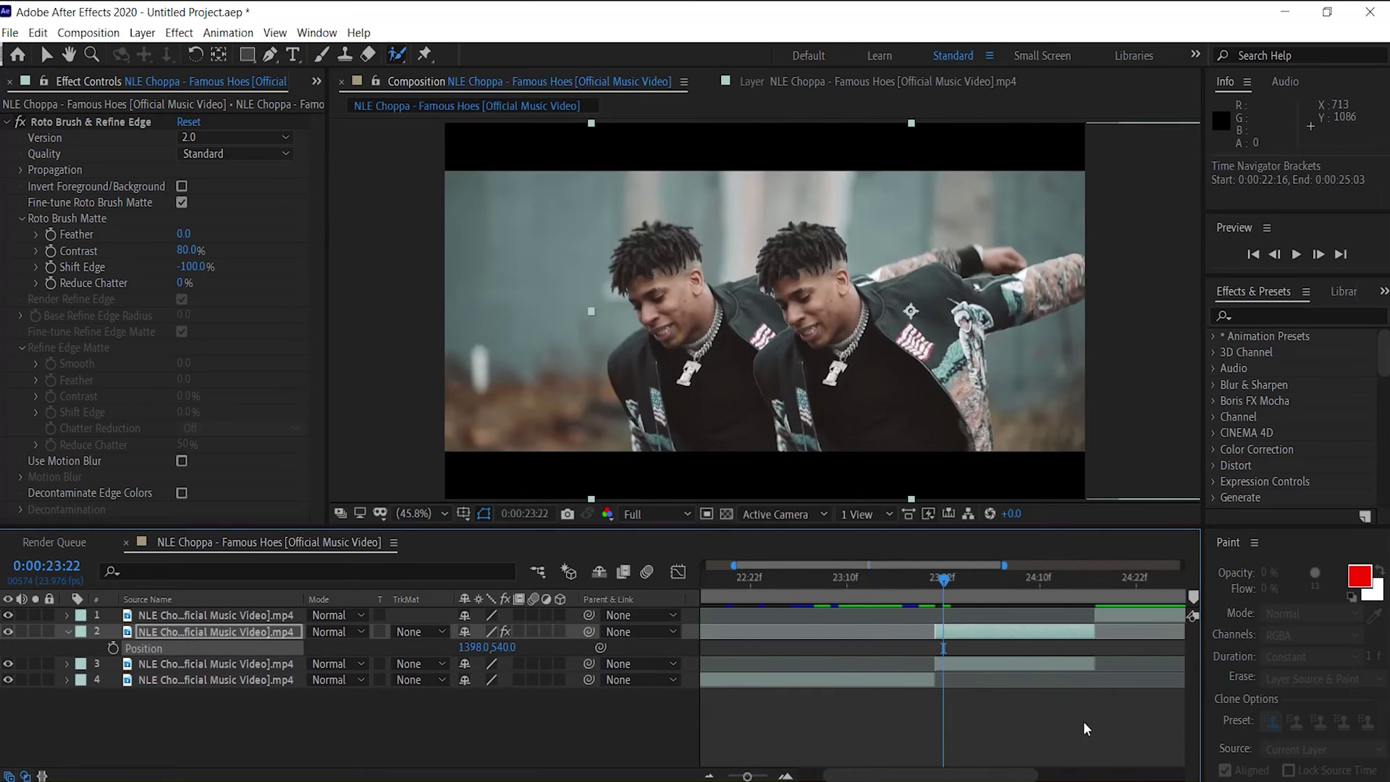
key("ctrl+z")
key("ctrl+d")
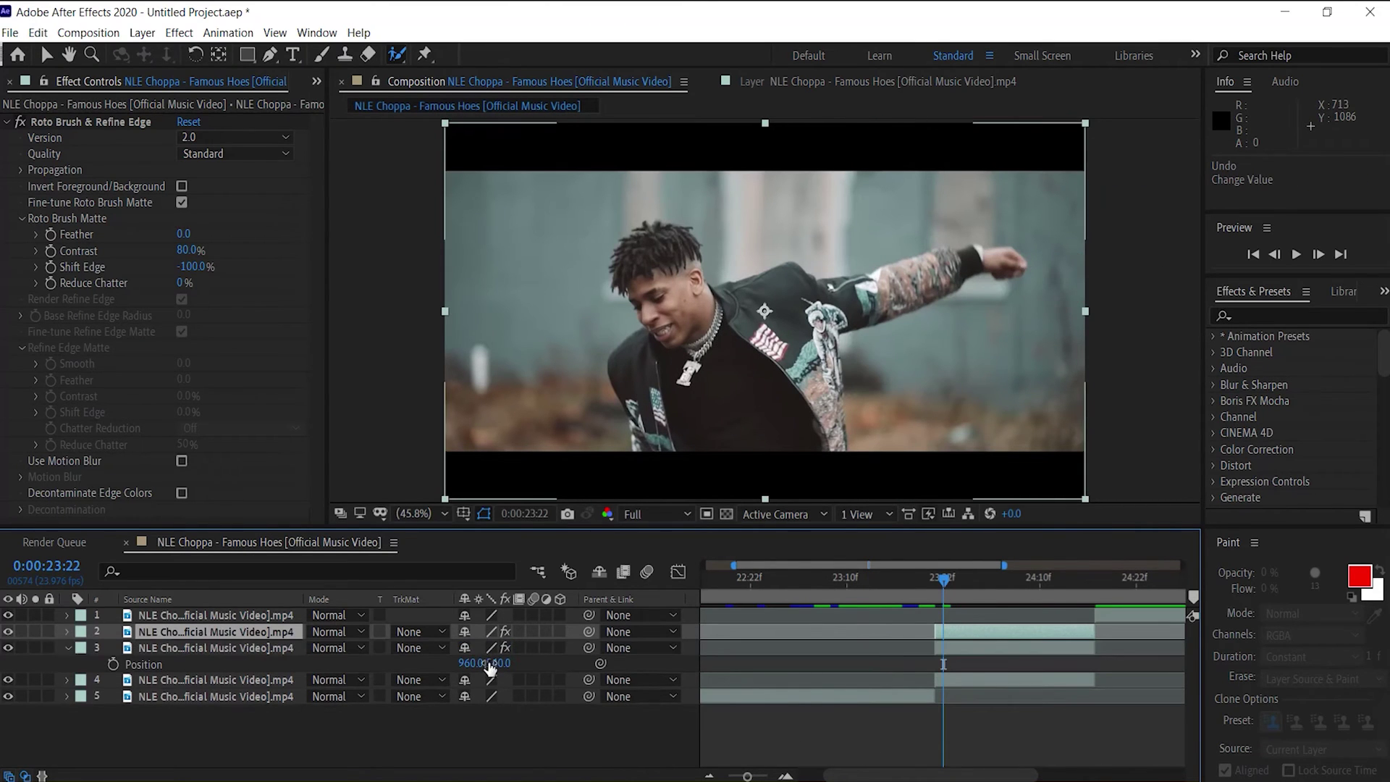
left_click_drag(472, 664, 707, 680)
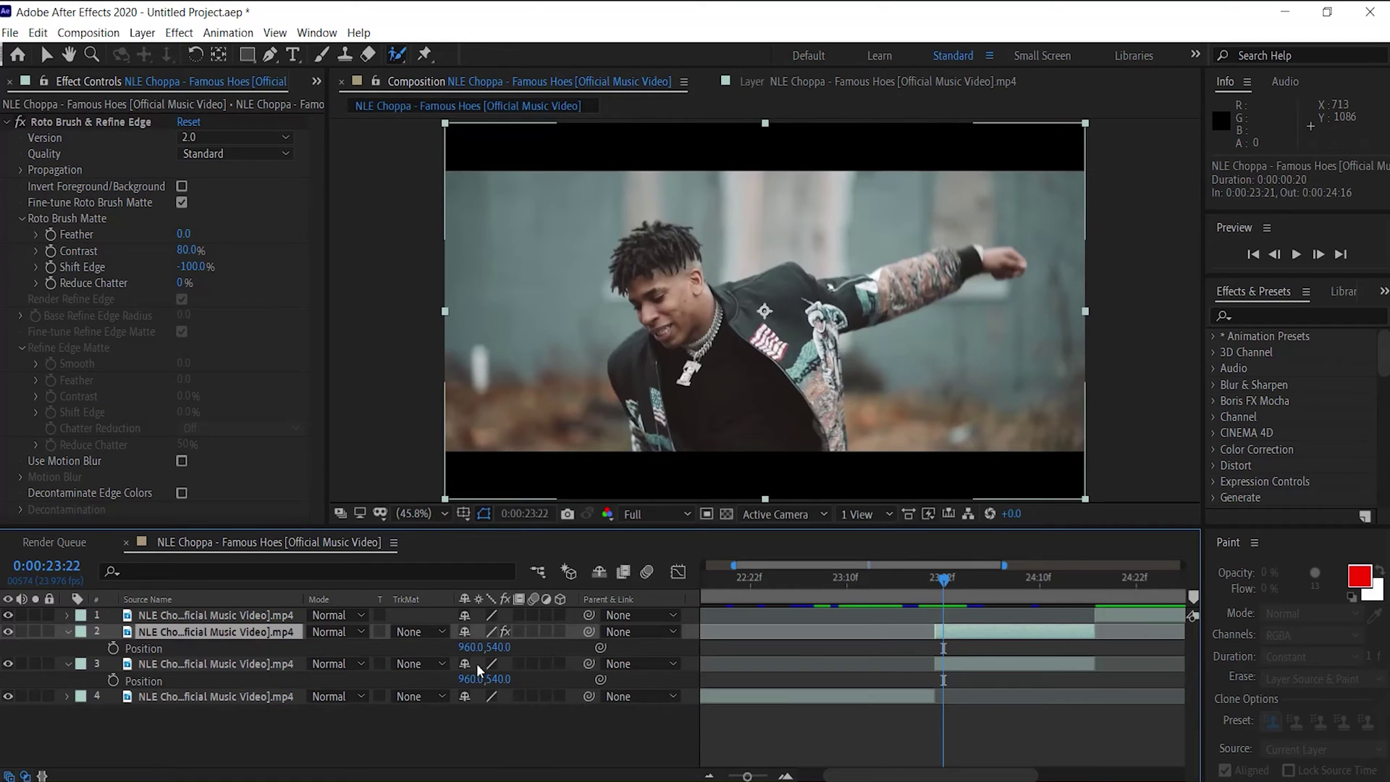
left_click_drag(478, 648, 527, 663)
key("ctrl+z")
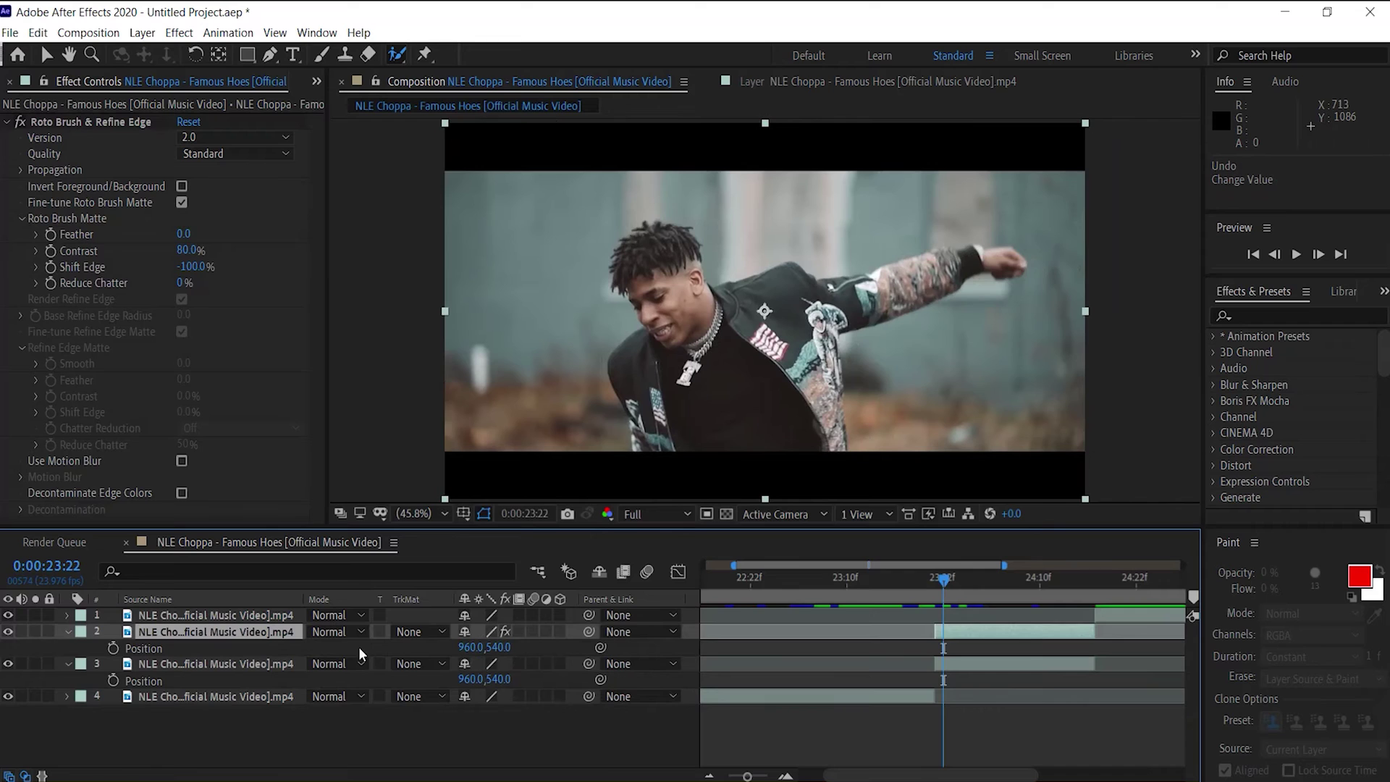
- Animate the cutout layer's Position from 960, 540 at 0:00:23:21 to -319, 540 at 0:00:24:02
key("Page_Up")
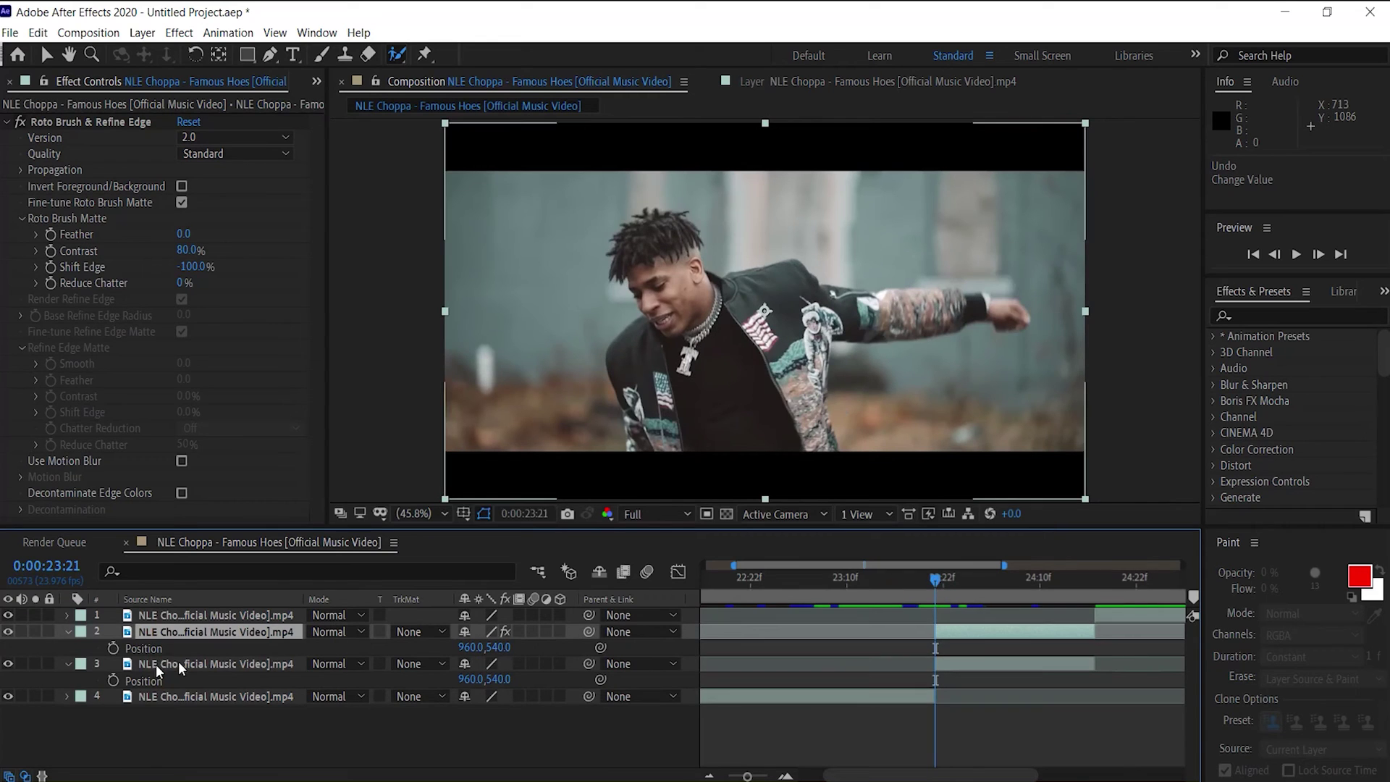
left_click(113, 648)
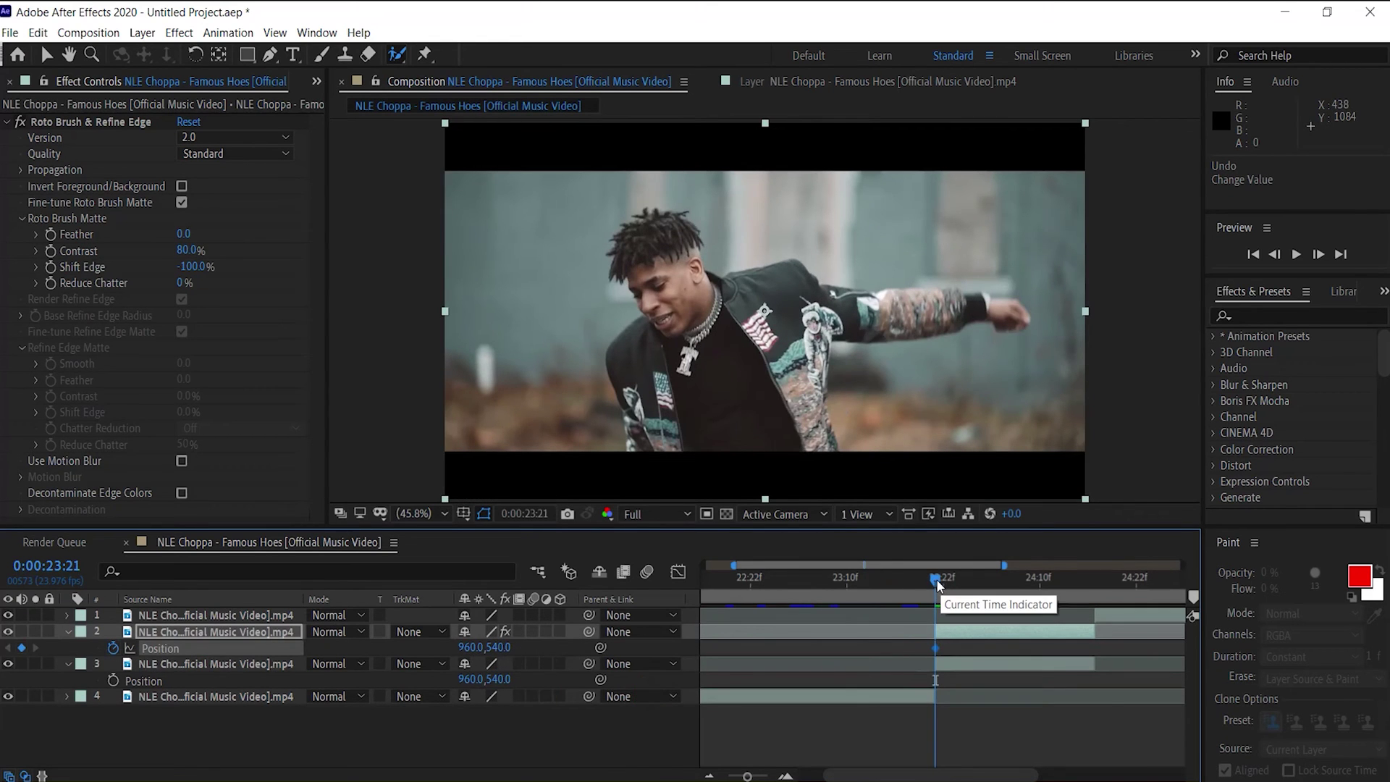
left_click_drag(937, 583, 974, 575)
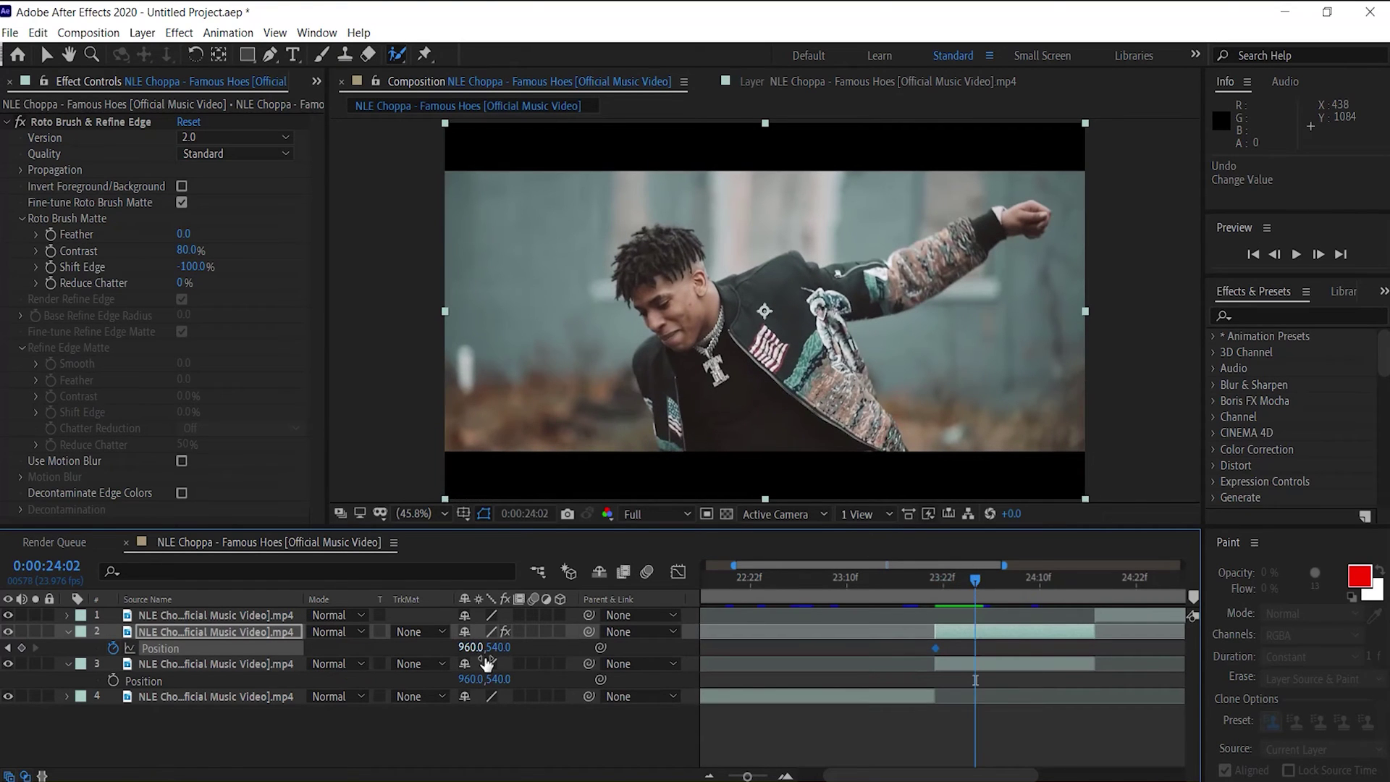
left_click_drag(474, 647, 262, 635)
- Duplicate the animated cutout layer twice and trim the start of both copies to 0:00:24:02
left_click(224, 631)
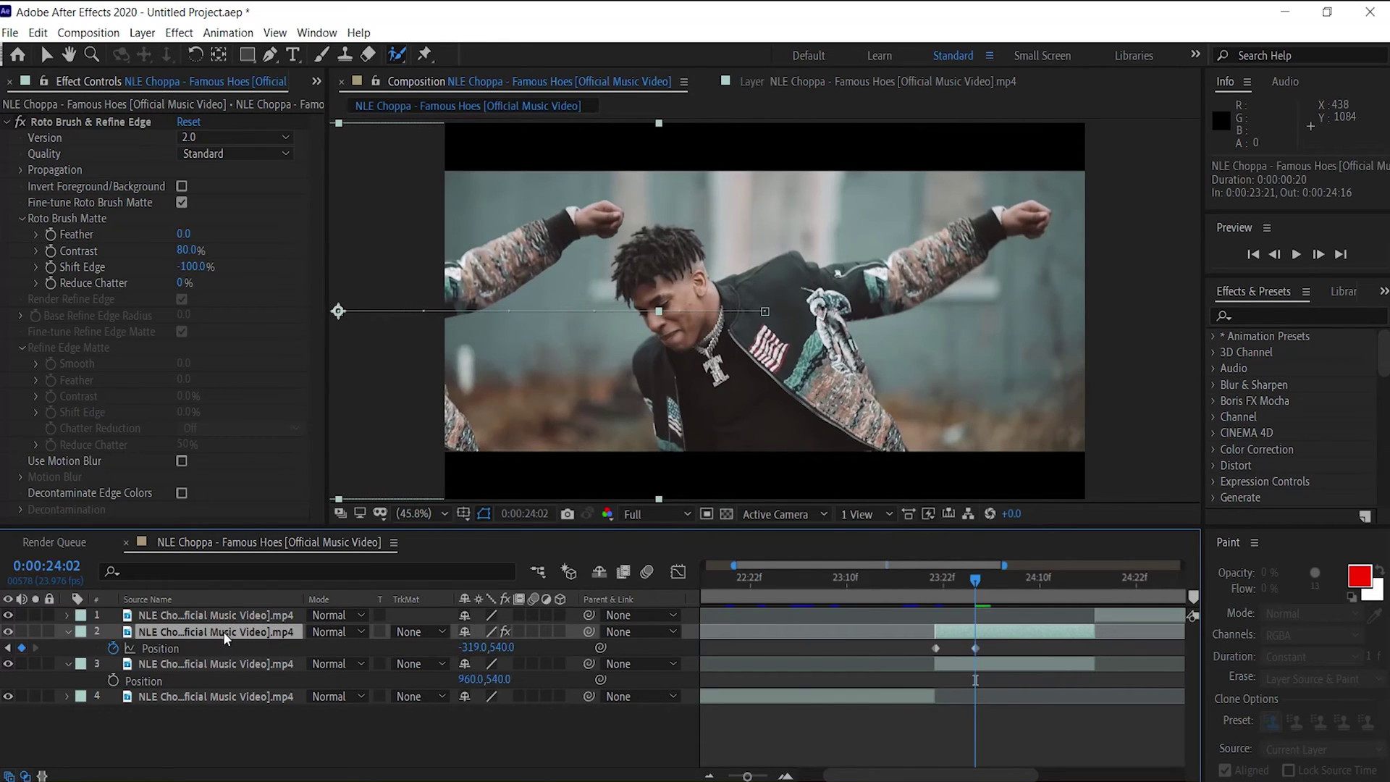
key("ctrl+d")
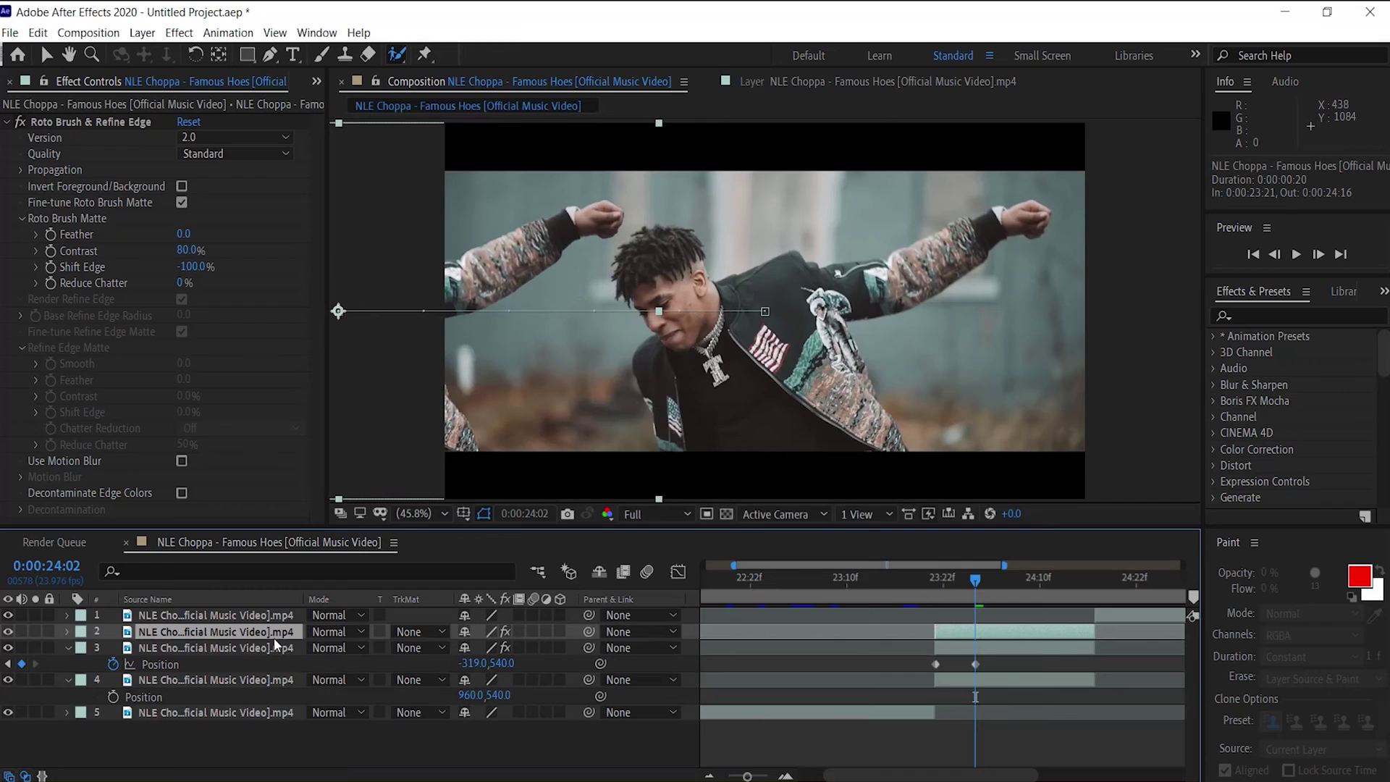
key("ctrl+d")
left_click_drag(936, 631, 976, 635)
left_click(987, 649)
key("p")
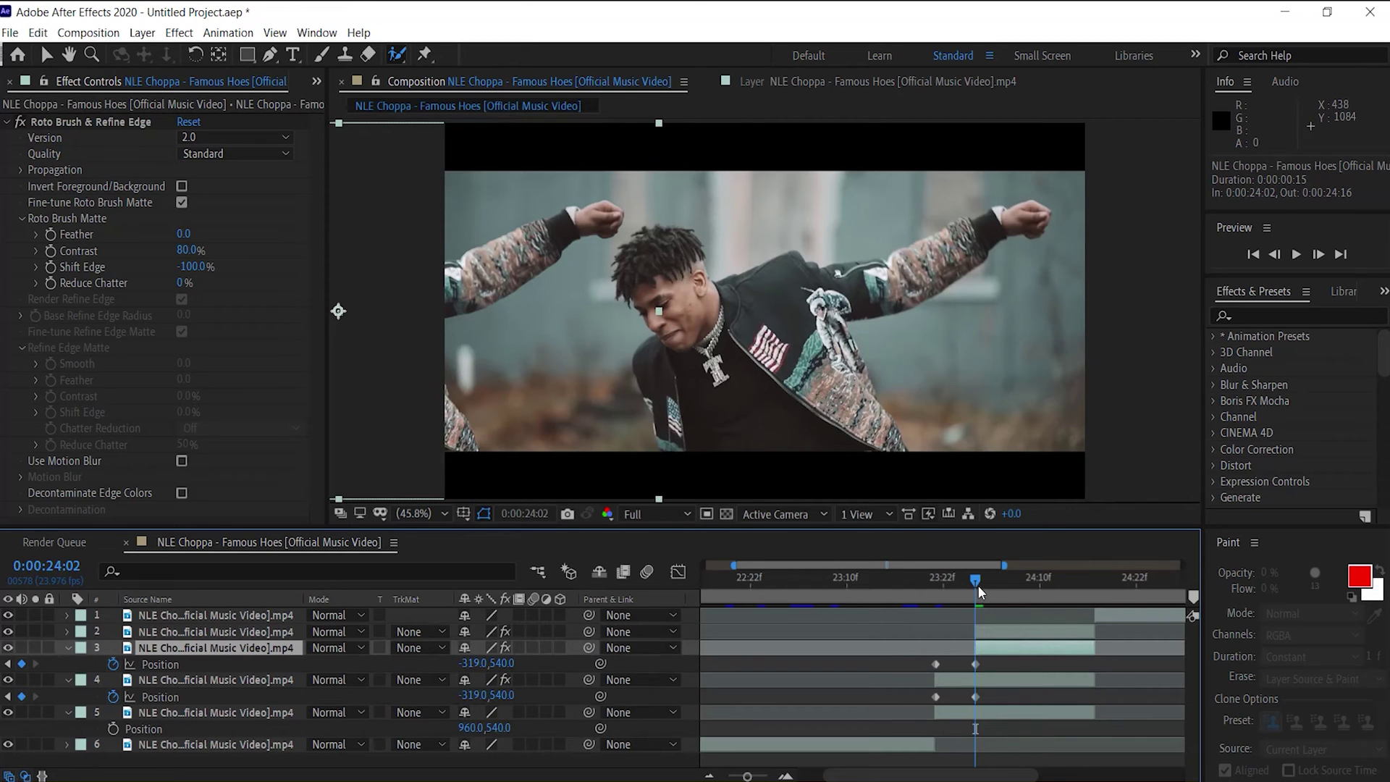
- Remove the Position keyframes from the topmost cutout copy and reset its Position to 960, 540
left_click_drag(978, 585, 1039, 582)
left_click(988, 631)
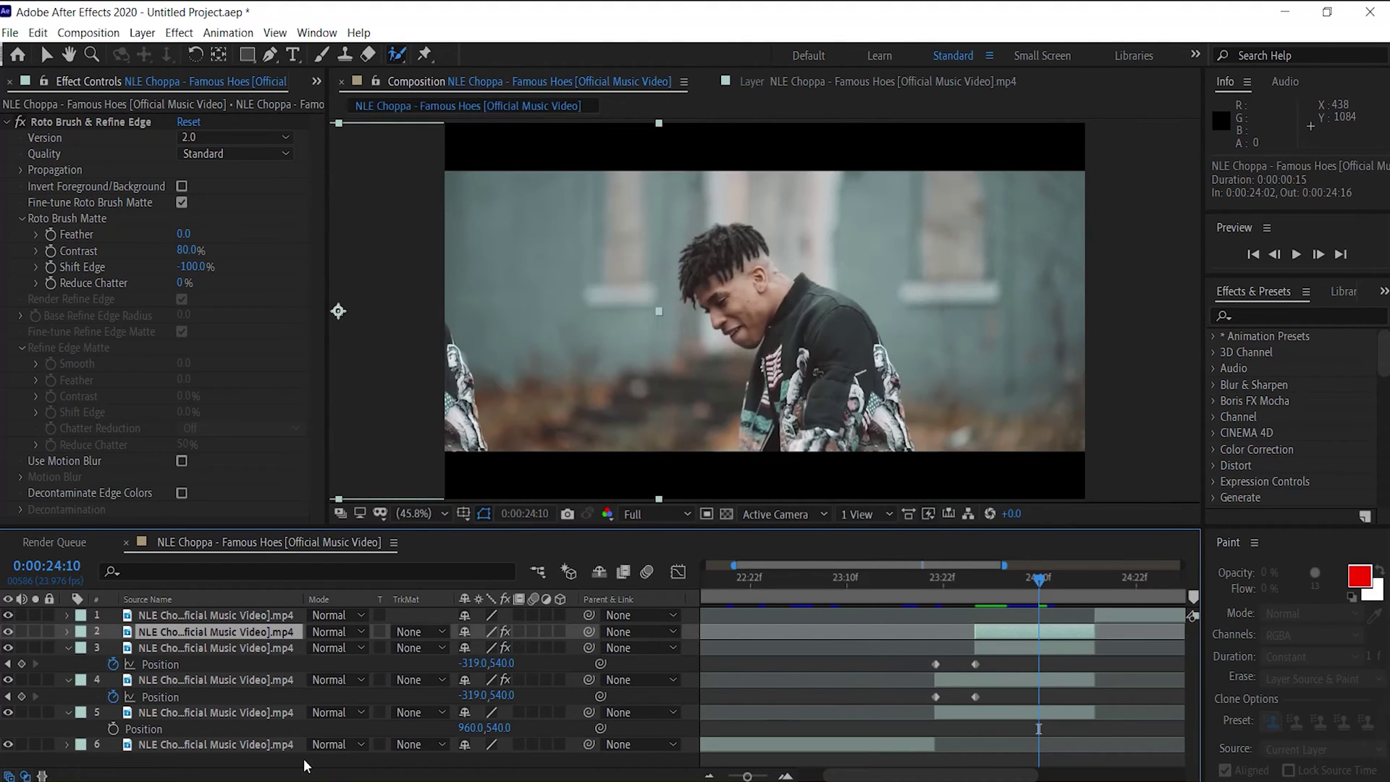
key("p")
right_click(180, 648)
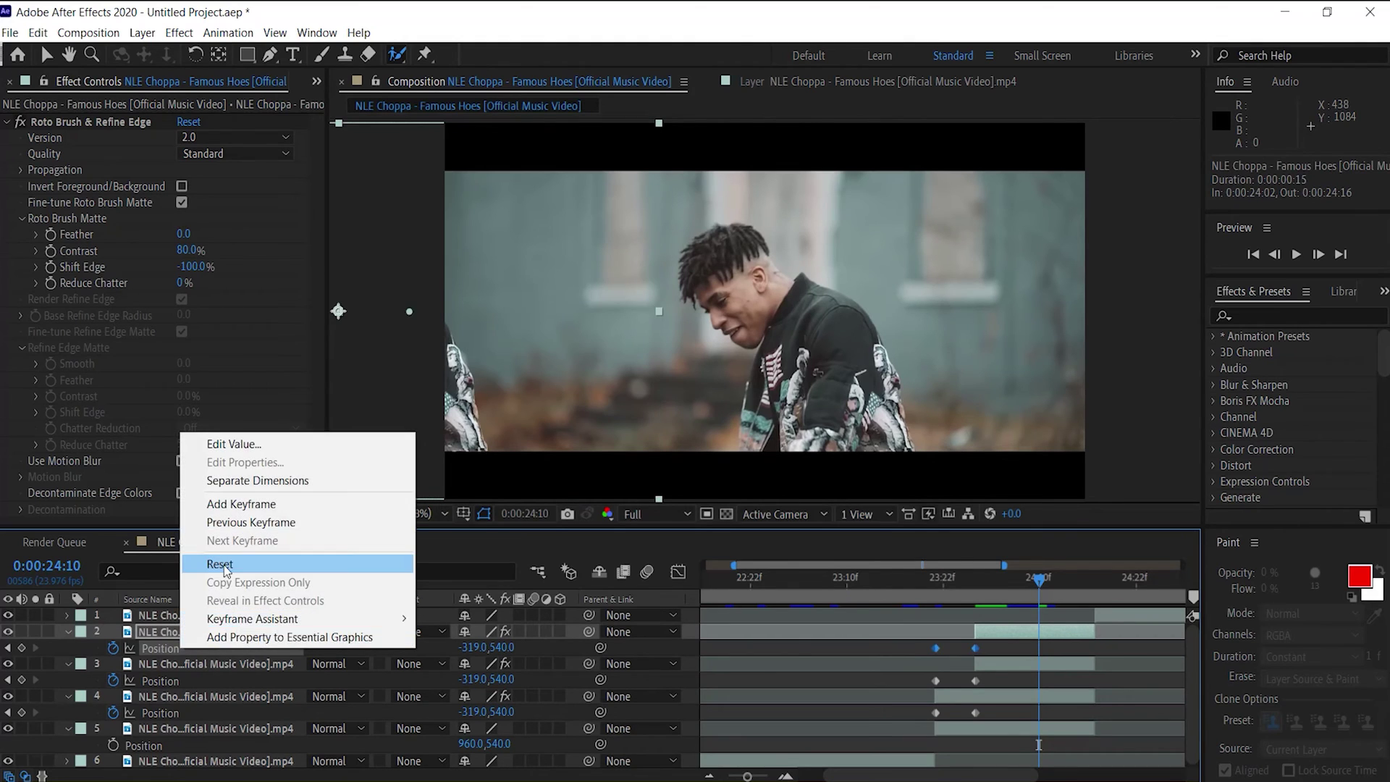
left_click(220, 564)
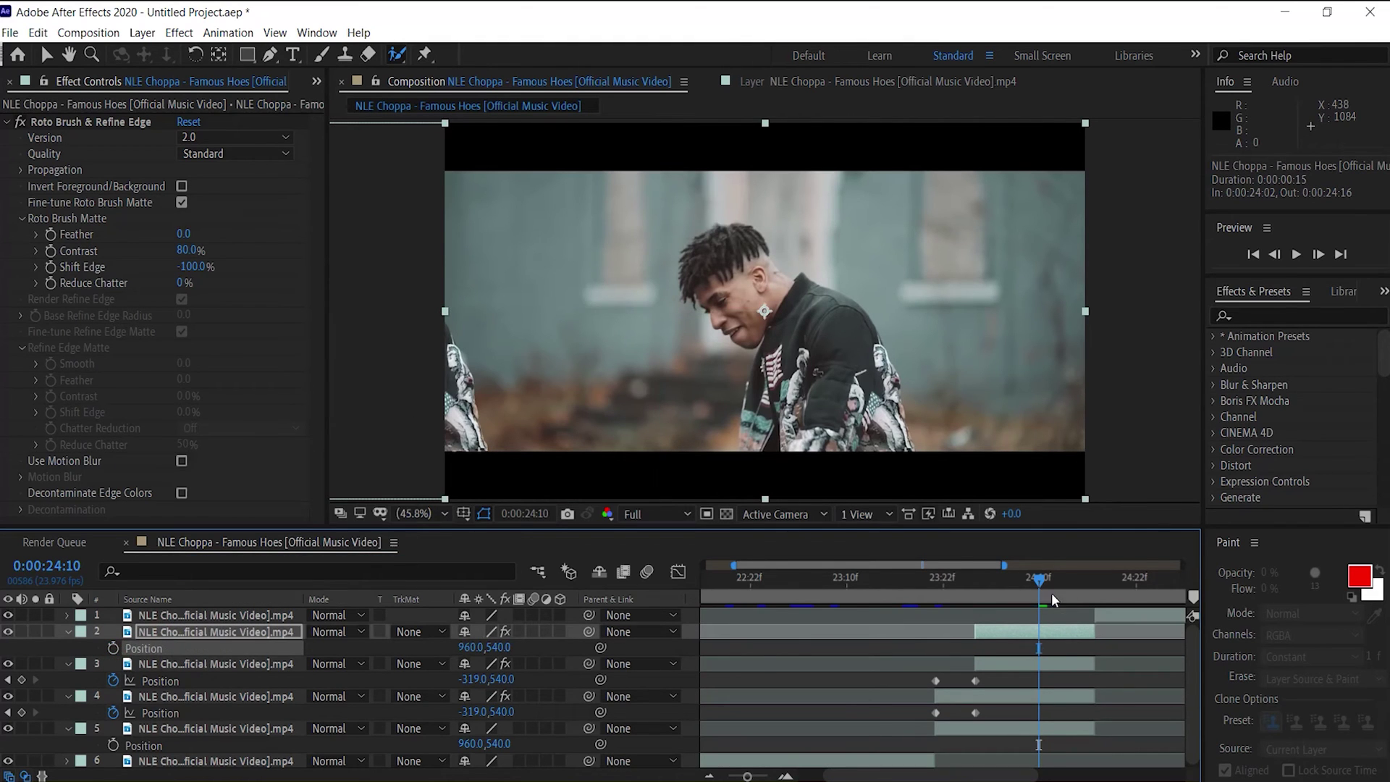
- Add a Position keyframe of 1619, 540 at 0:00:24:09 to the second trimmed cutout copy, layer 3
left_click(214, 665)
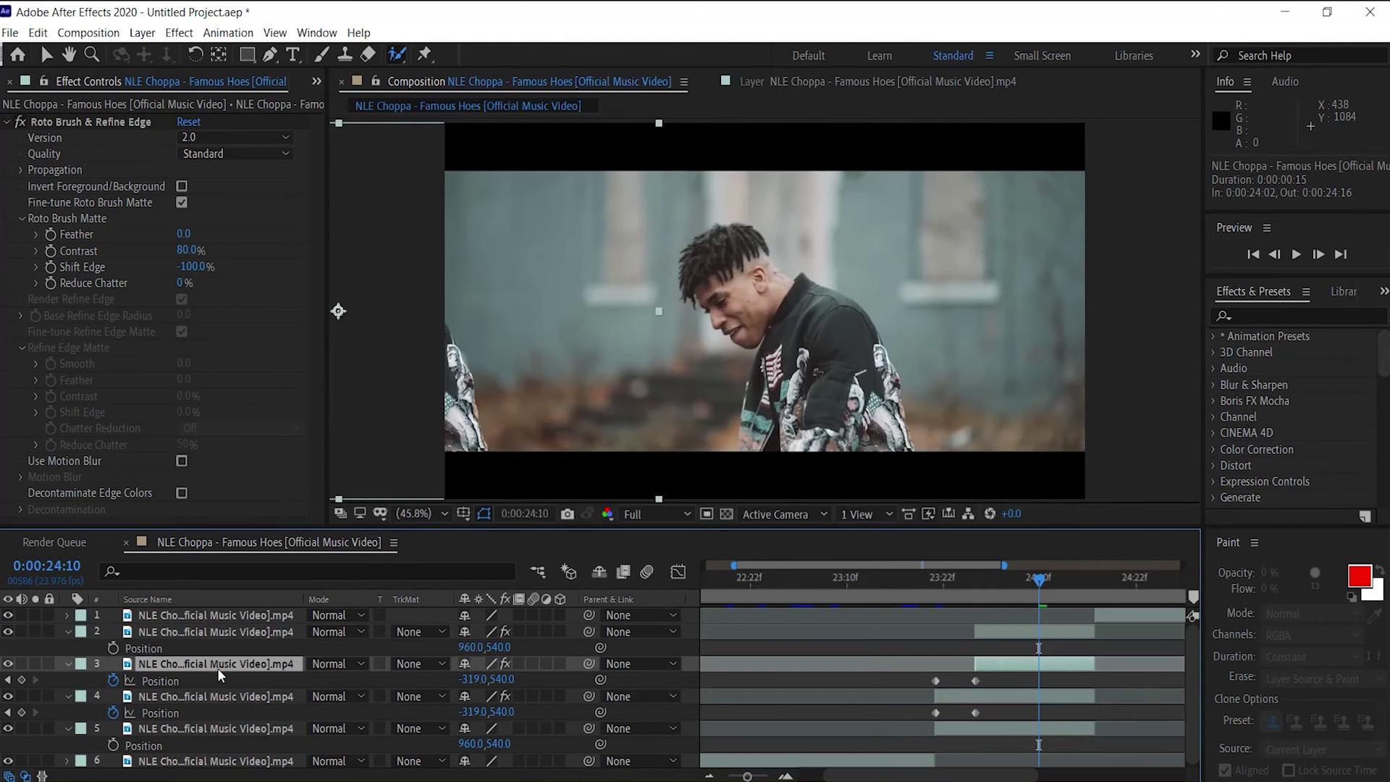
left_click(979, 577)
left_click(1012, 579)
mouse_move(1012, 580)
left_mouse_down()
mouse_move(1031, 579)
mouse_move(973, 597)
mouse_move(980, 584)
mouse_move(1032, 583)
left_mouse_up()
key("ctrl+v")
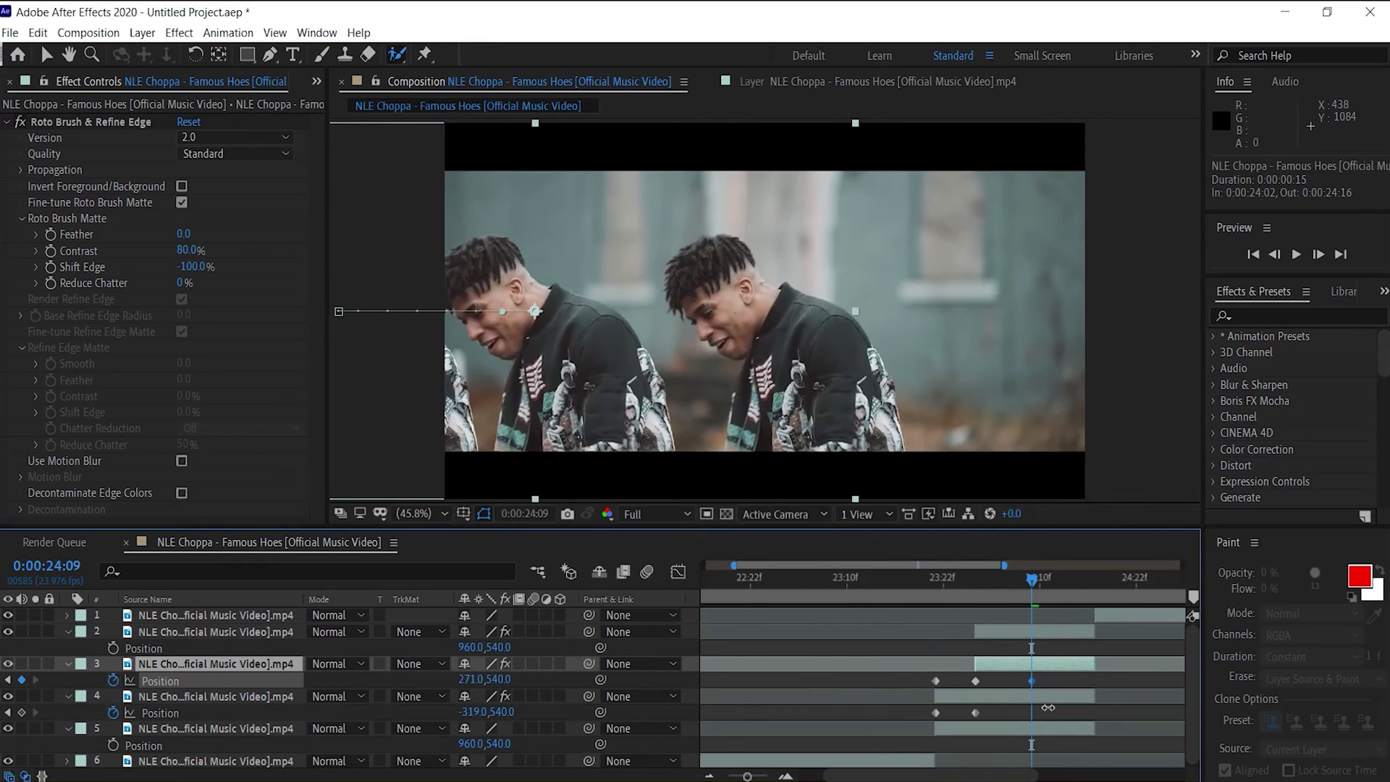
left_click_drag(1049, 707, 1139, 725)
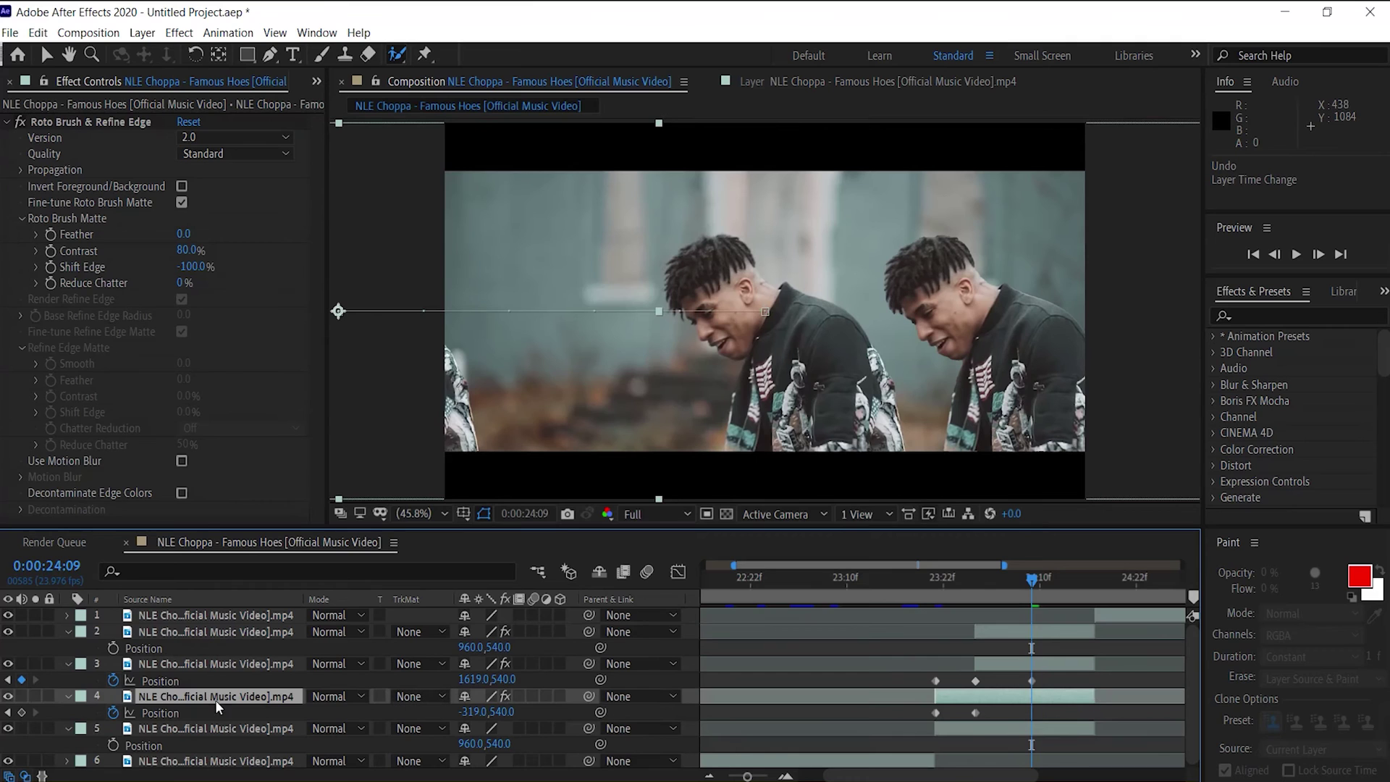
- Trim the end of the original animated cutout, layer 4, to 0:00:24:02 and scrub through the slide
left_click(228, 723)
left_click(230, 697)
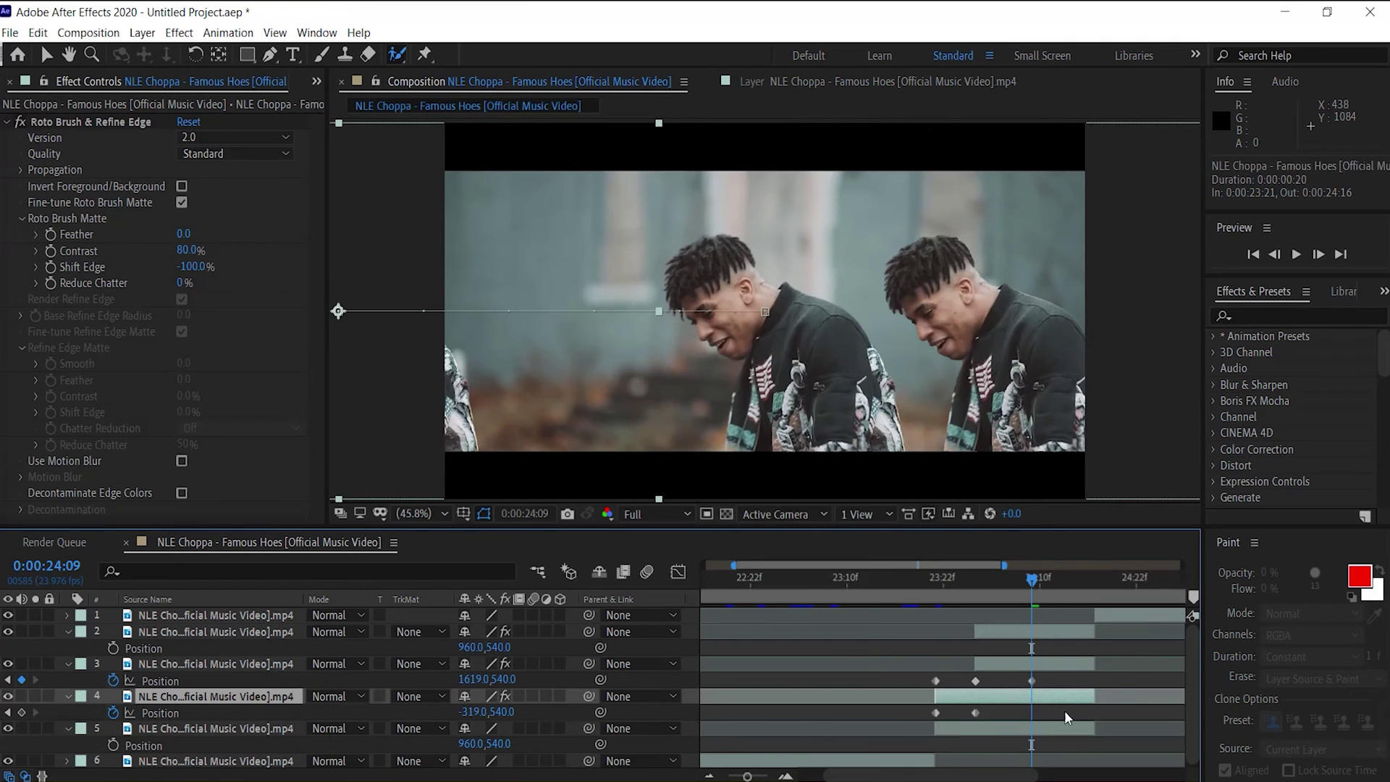
left_click_drag(1072, 704, 989, 704)
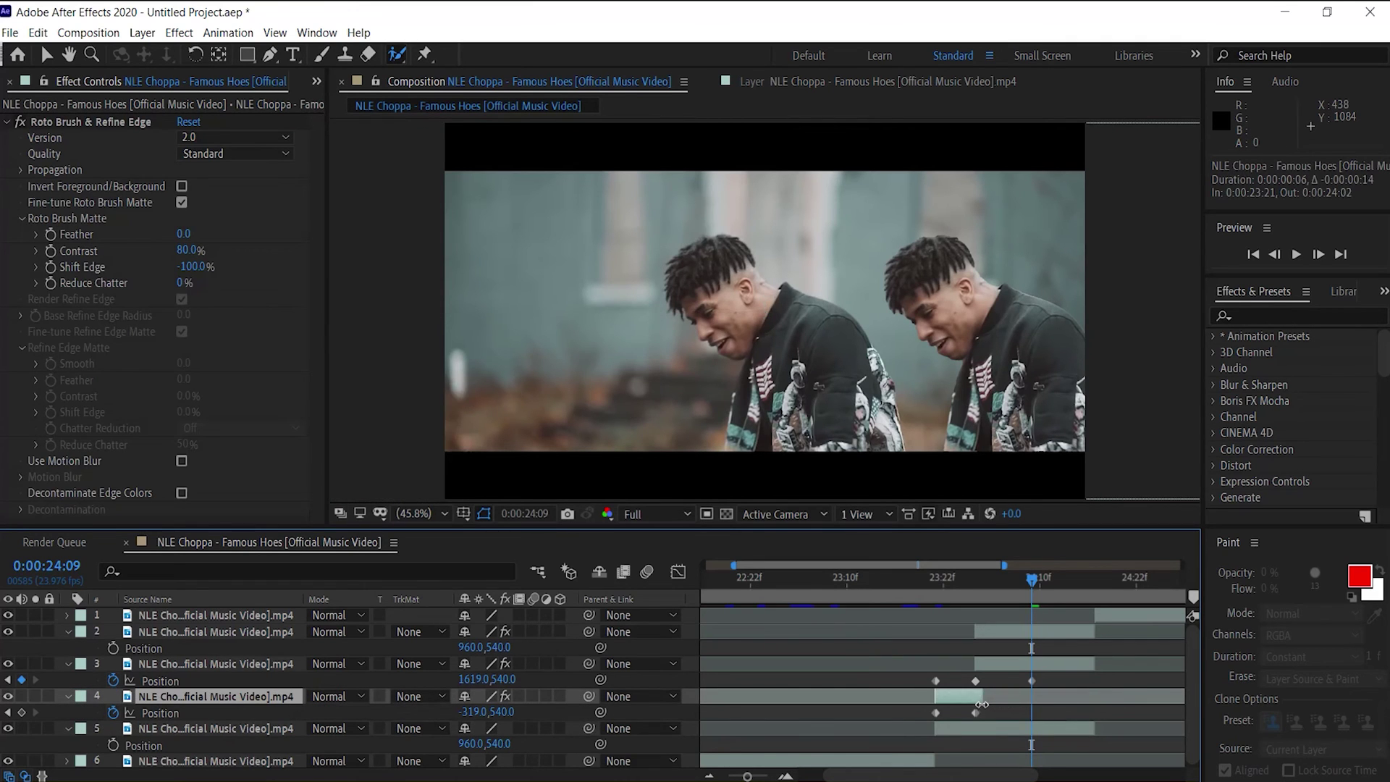
left_click_drag(946, 591, 1034, 587)
- Duplicate layer 3, move the copy above the static cutout, and trim its start to 0:00:24:09
left_click(1011, 666)
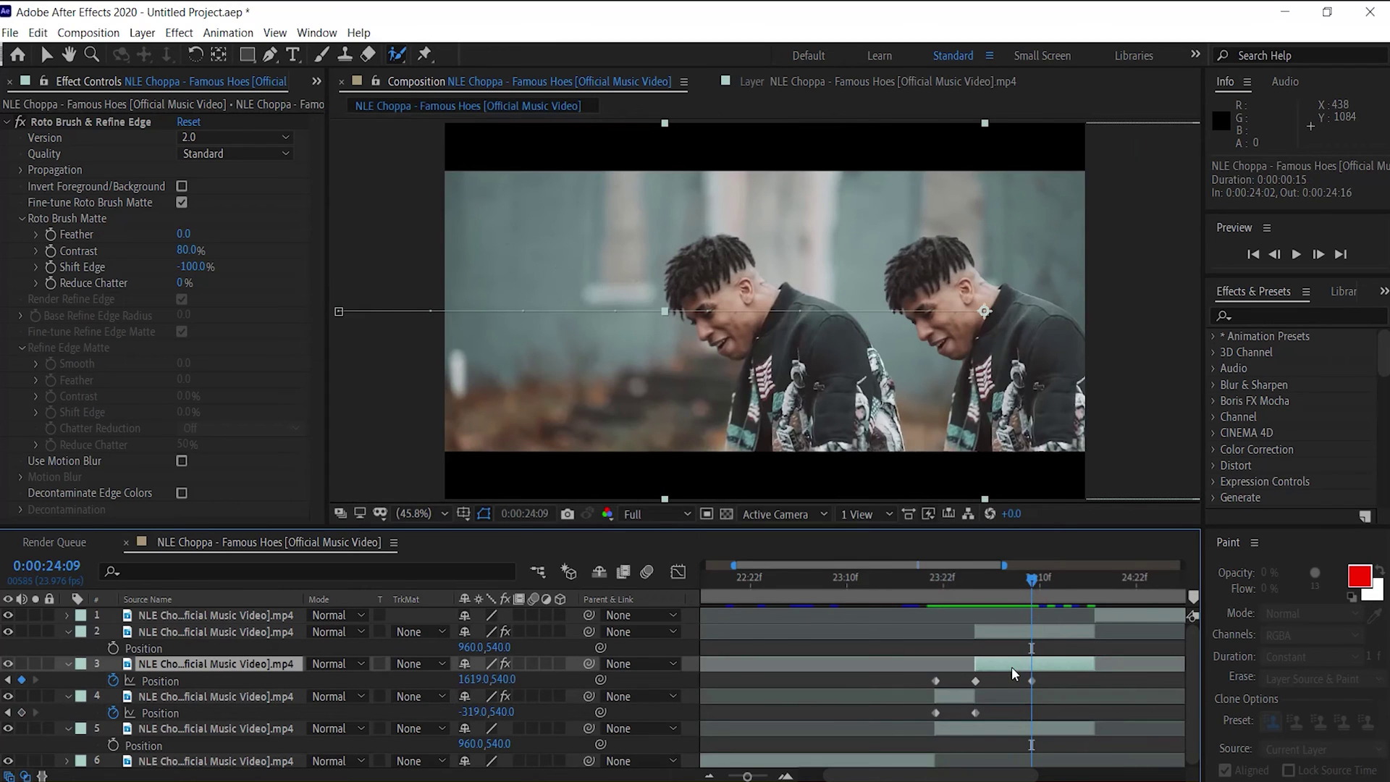
key("ctrl+d")
left_click_drag(261, 664, 272, 627)
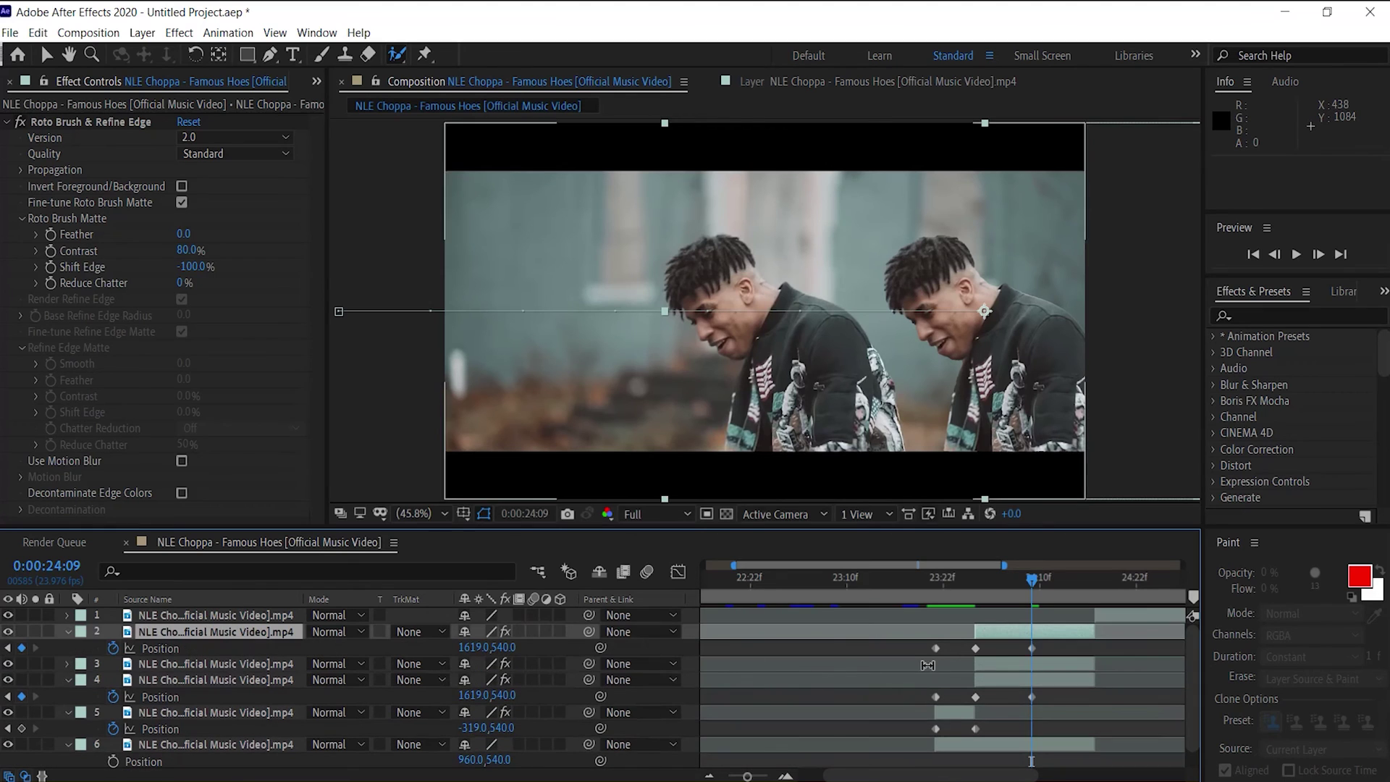
left_click_drag(976, 631, 1040, 639)
- Reset the new copy's Position to 960, 540 at 0:00:24:16 to keyframe its slide back to the centre
key("o")
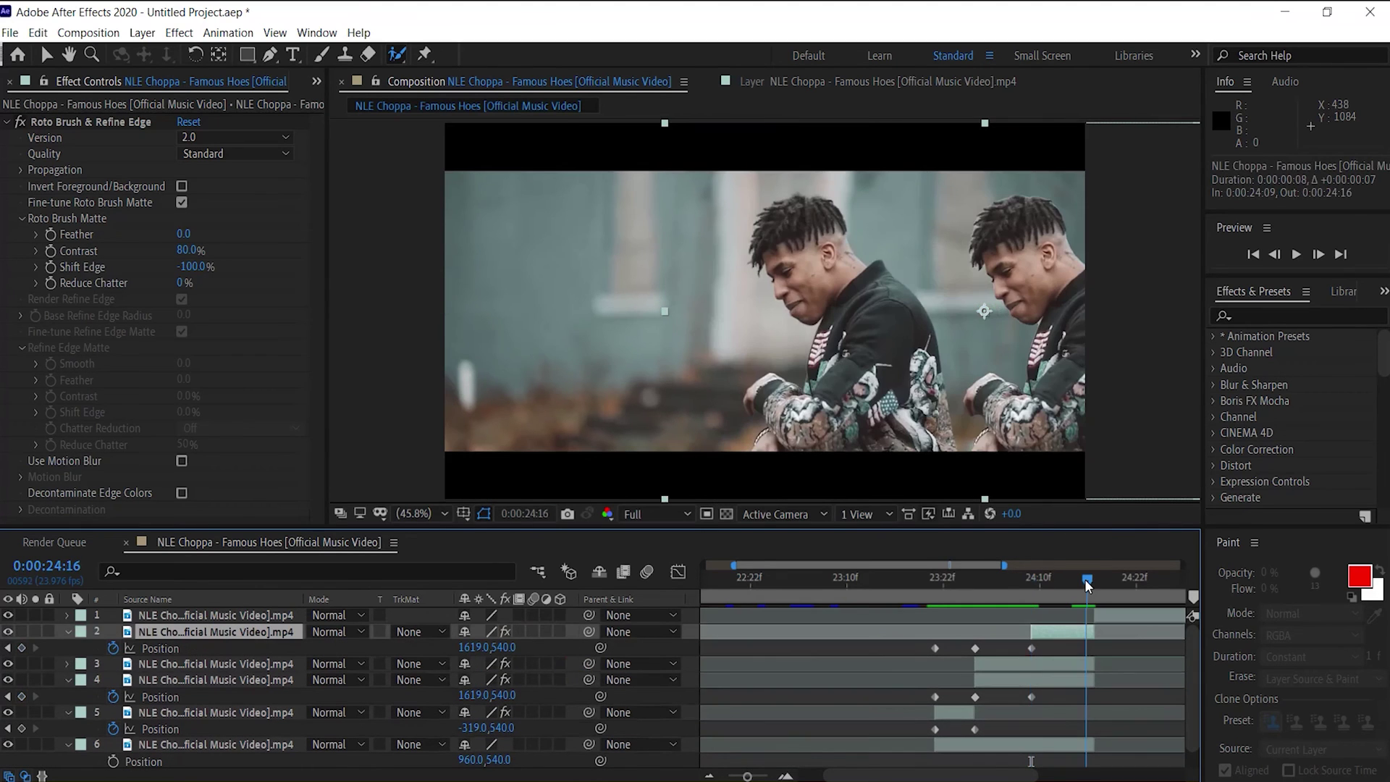
right_click(233, 648)
left_click(270, 561)
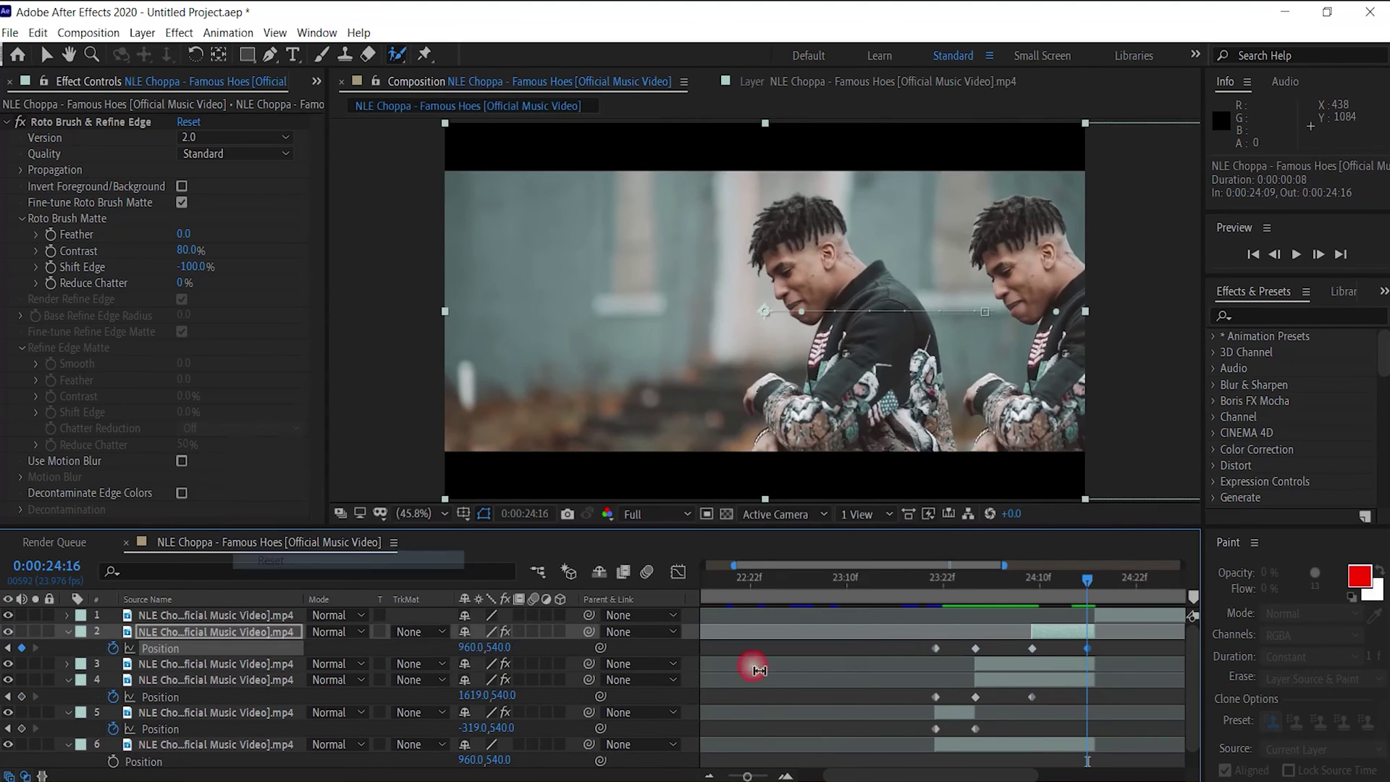
- Trim the end of the second cutout copy, layer 4, to 0:00:24:08 and enable motion blur on layers 2 through 6
left_click_drag(1093, 681, 1068, 682)
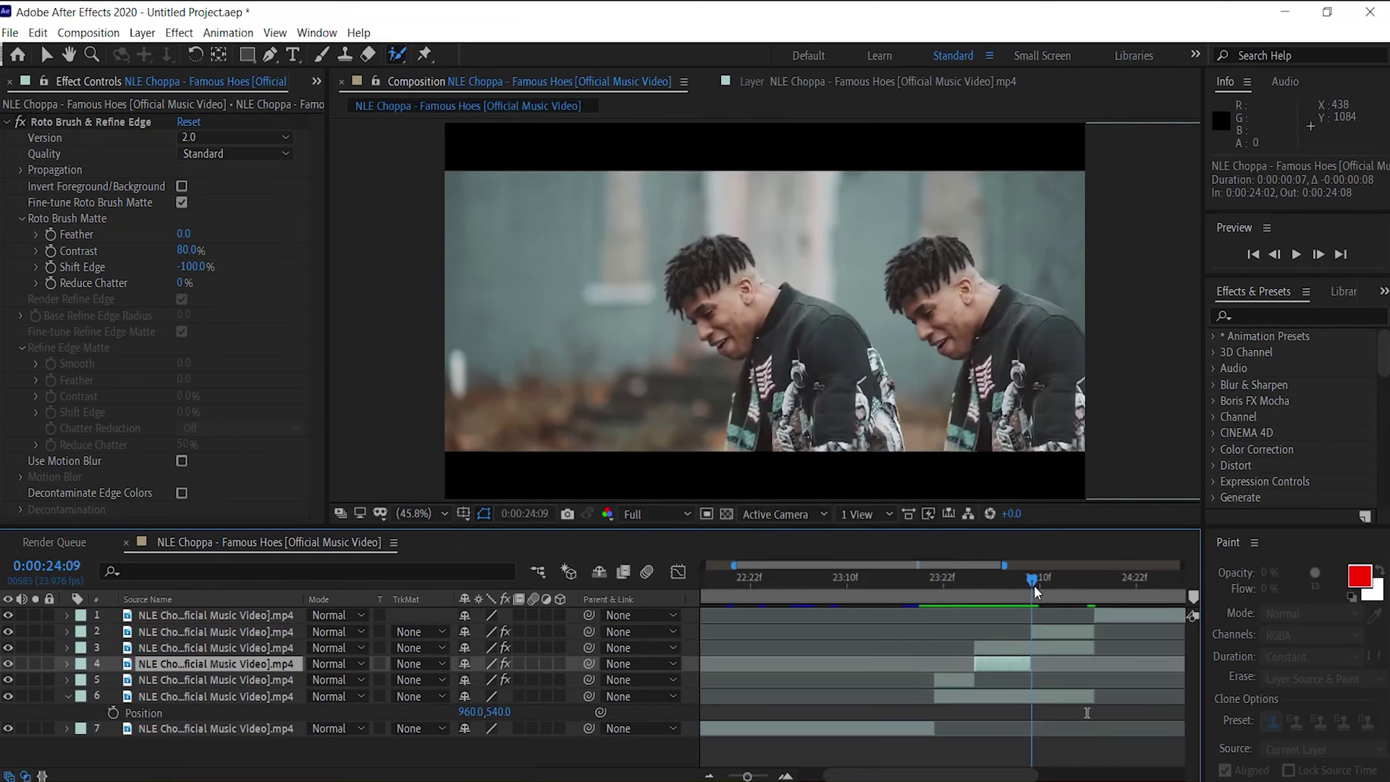
left_click_drag(1034, 583, 967, 579)
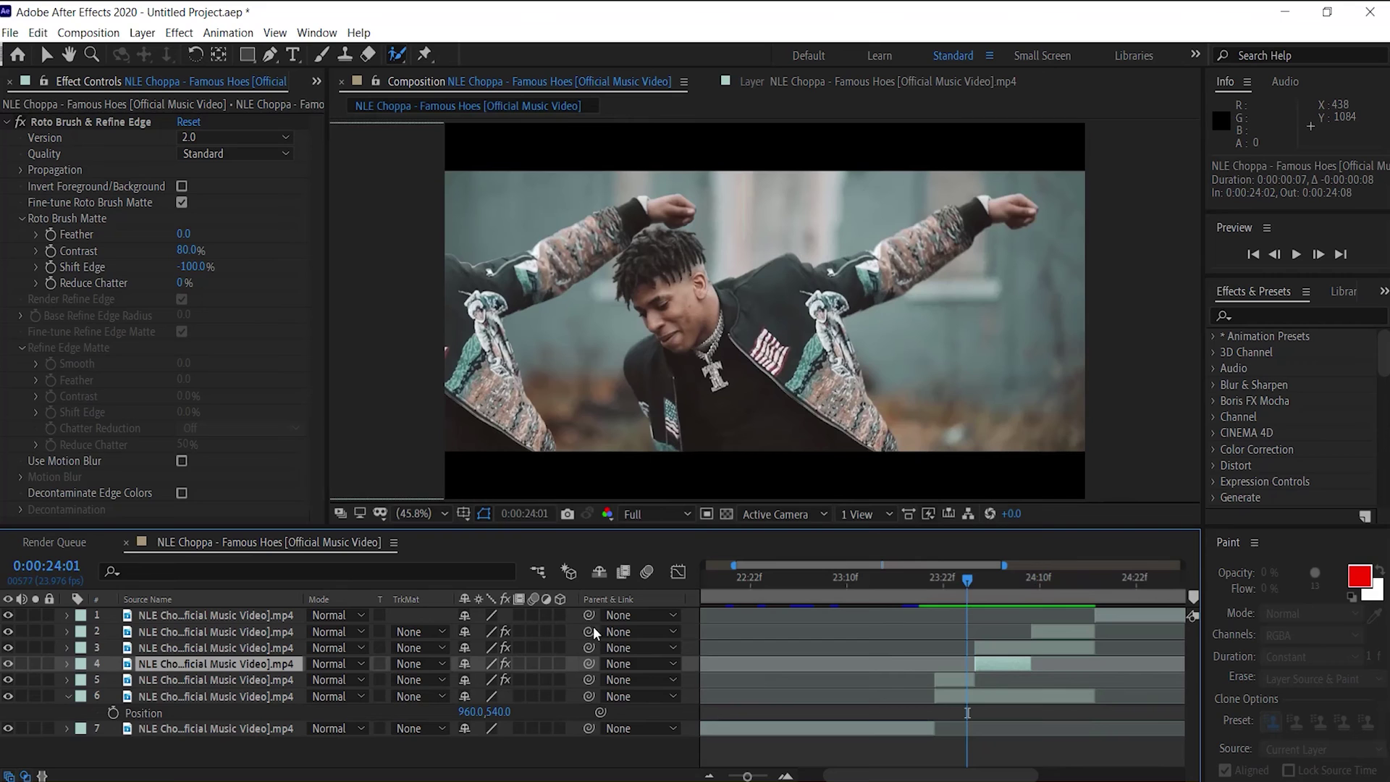
left_click_drag(533, 629, 531, 683)
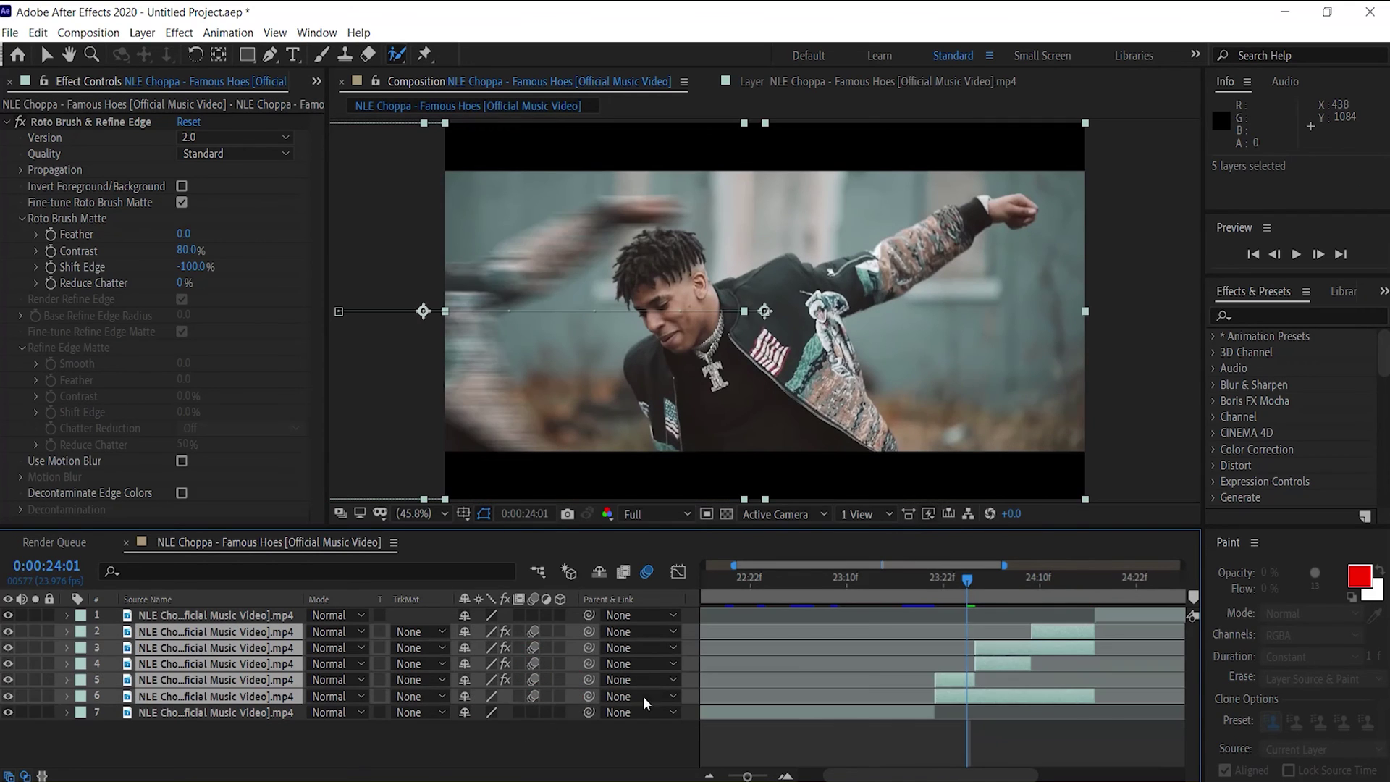
- Reveal the animated properties of the cutout layers and apply Easy Ease to all Position keyframes on layers 2, 4 and 5
key("u")
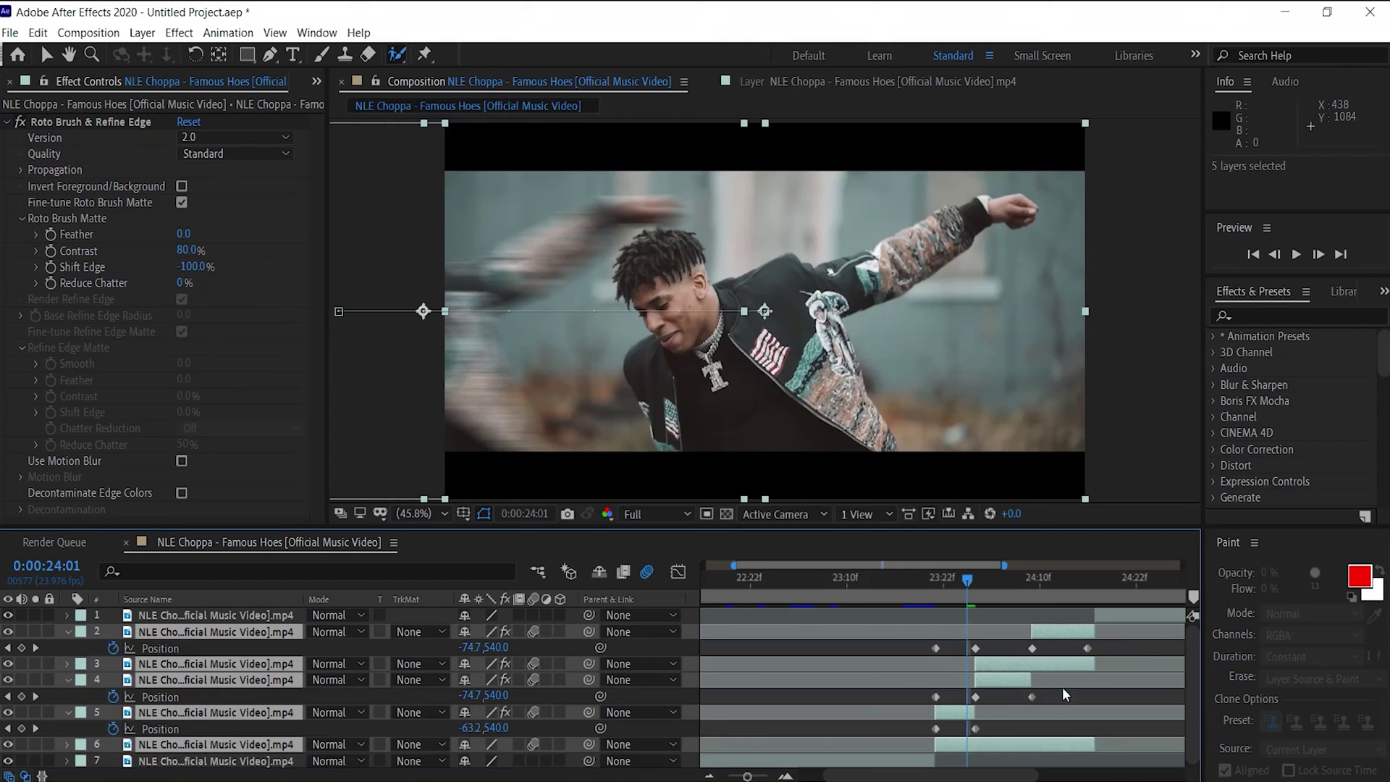
left_click(1110, 645)
left_click_drag(1111, 645, 906, 732)
right_click(973, 730)
mouse_move(1028, 719)
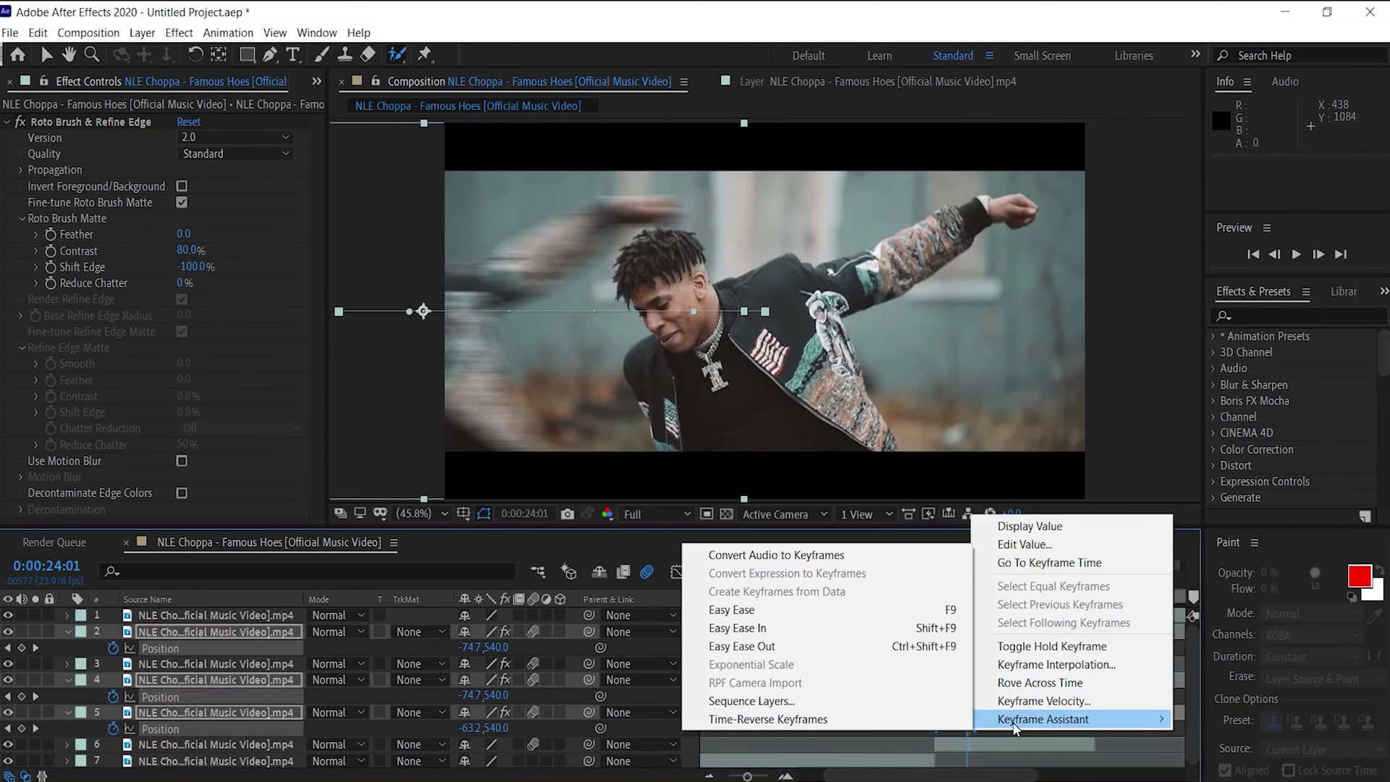
left_click(783, 615)
- Scrub through the eased slide and play a preview of the clone effect
left_click_drag(965, 580, 941, 578)
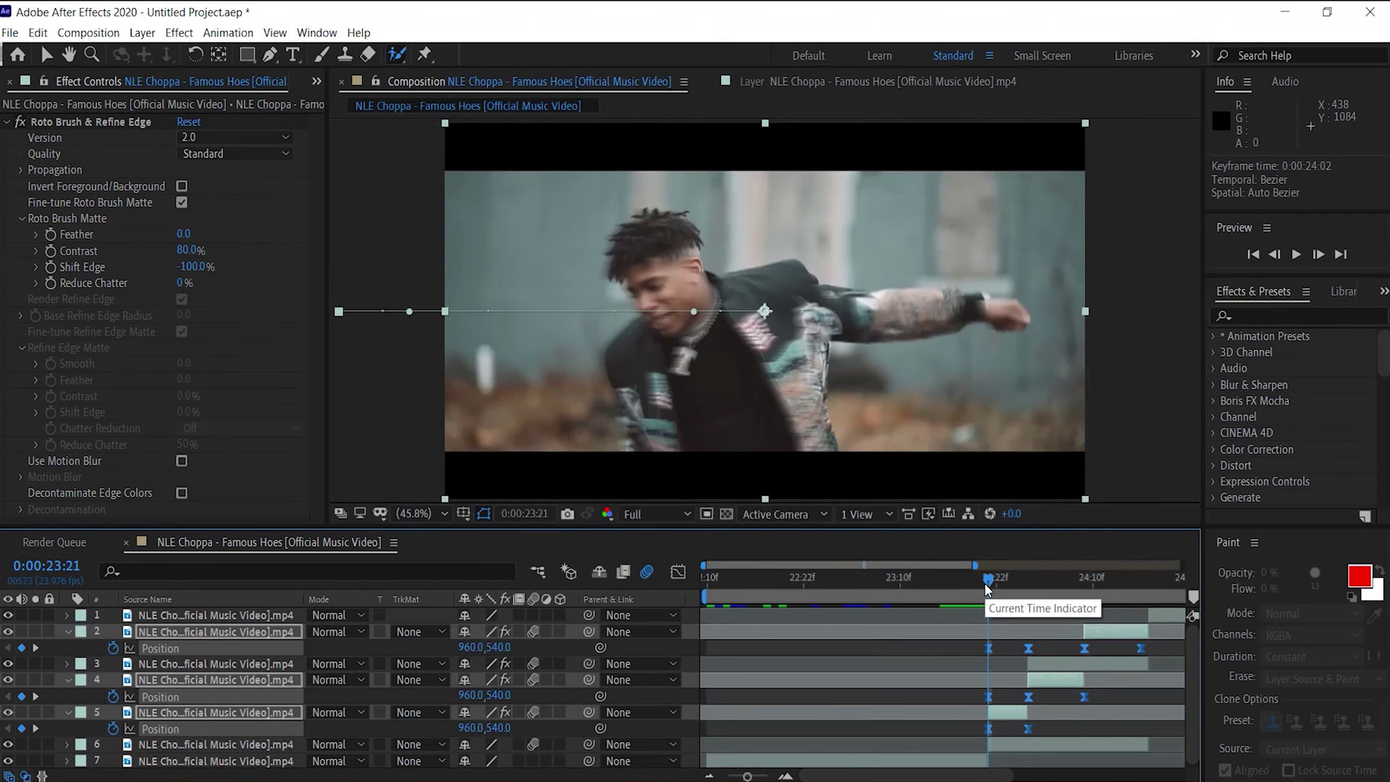
left_click_drag(986, 585, 963, 584)
key("space")
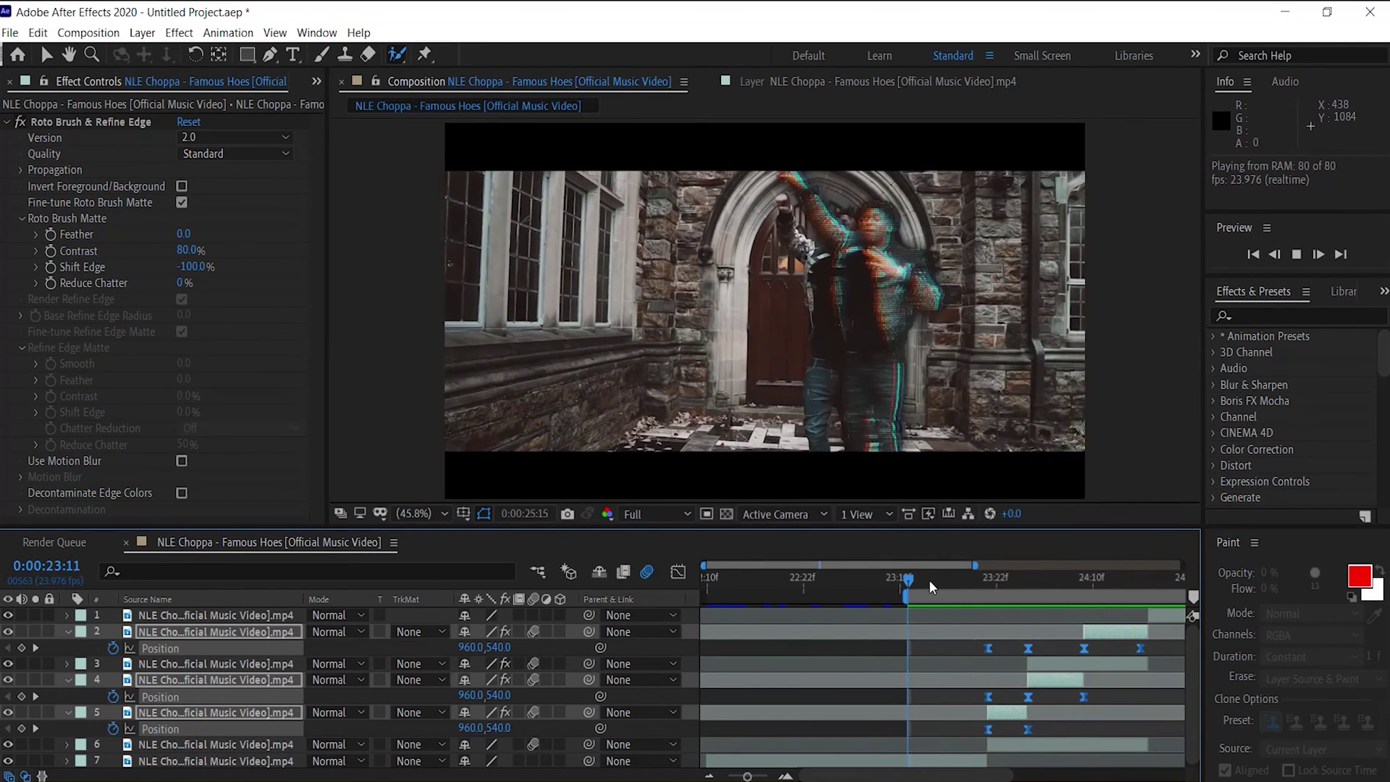
key("space")
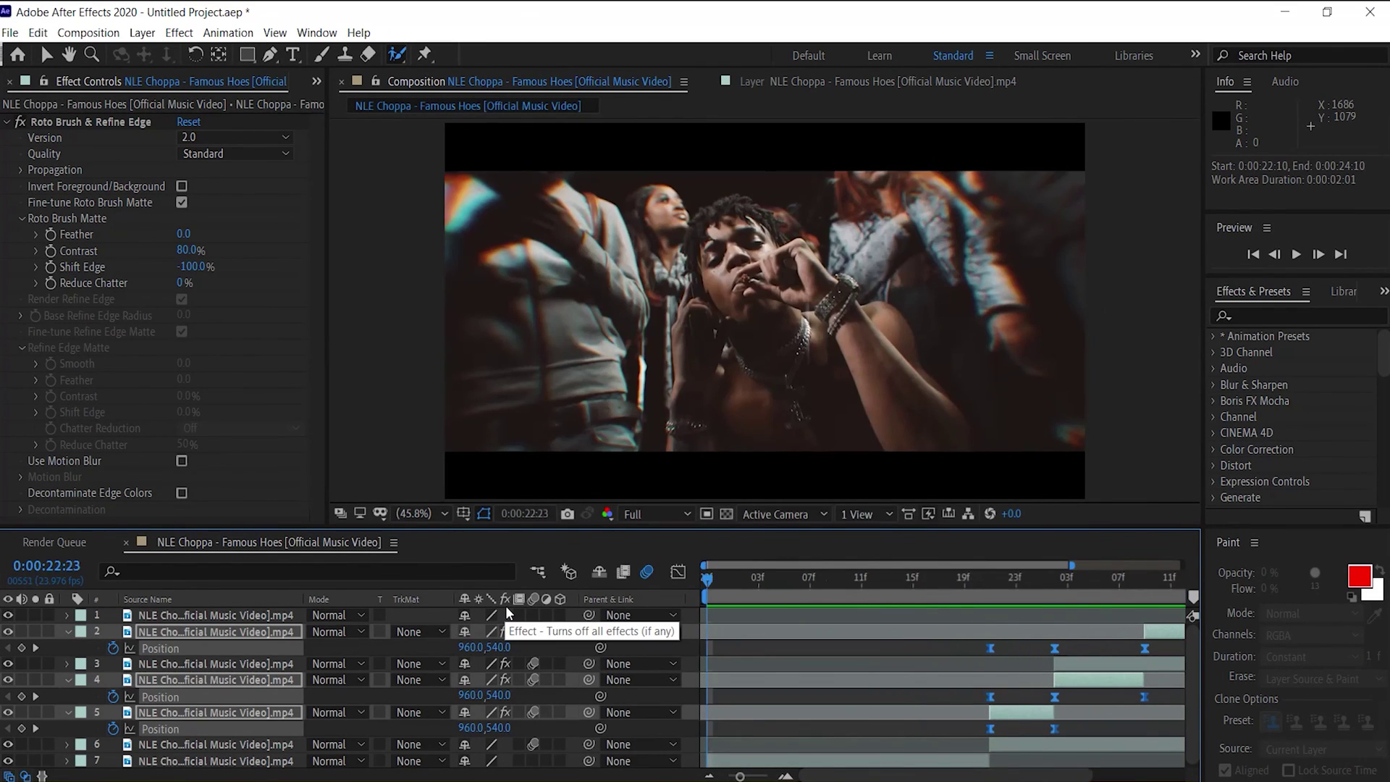